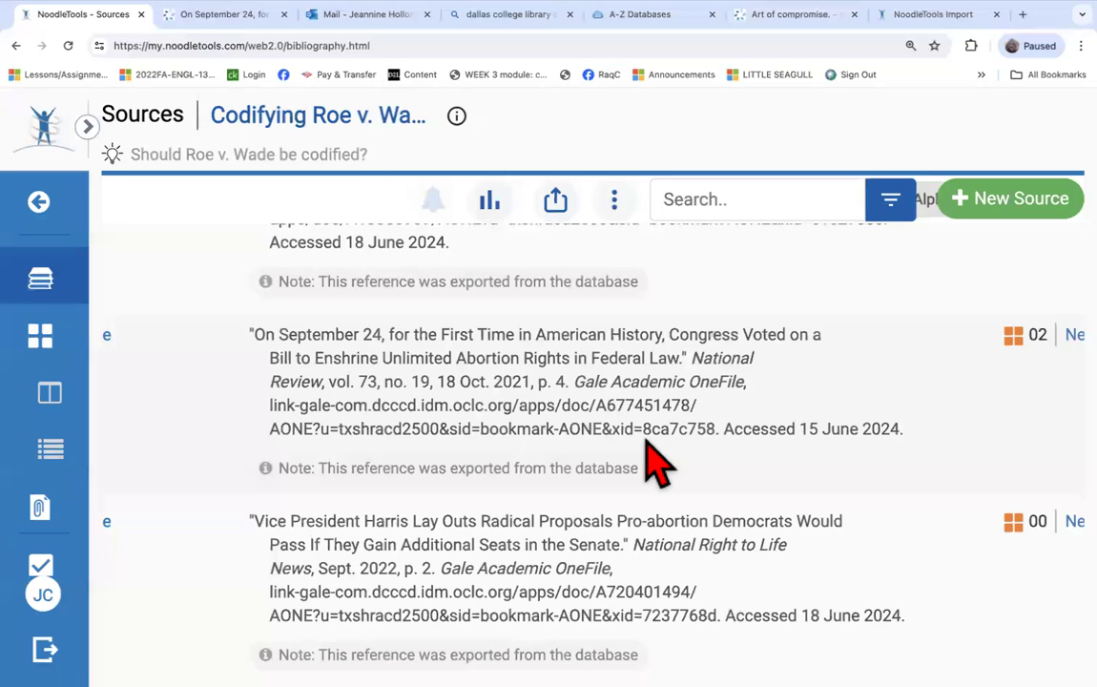
# Look through the project's source citations and open the "On September 24, for the First Time in American History" magazine source.
pyautogui.scroll(5, 655, 465)
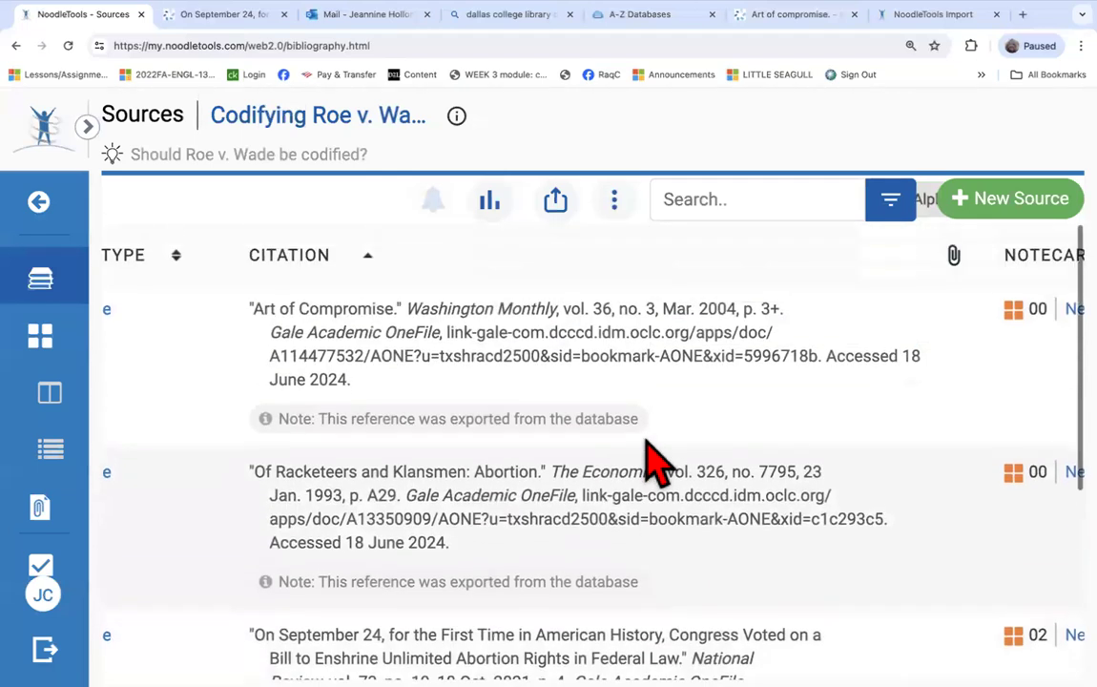
pyautogui.scroll(-5, 654, 466)
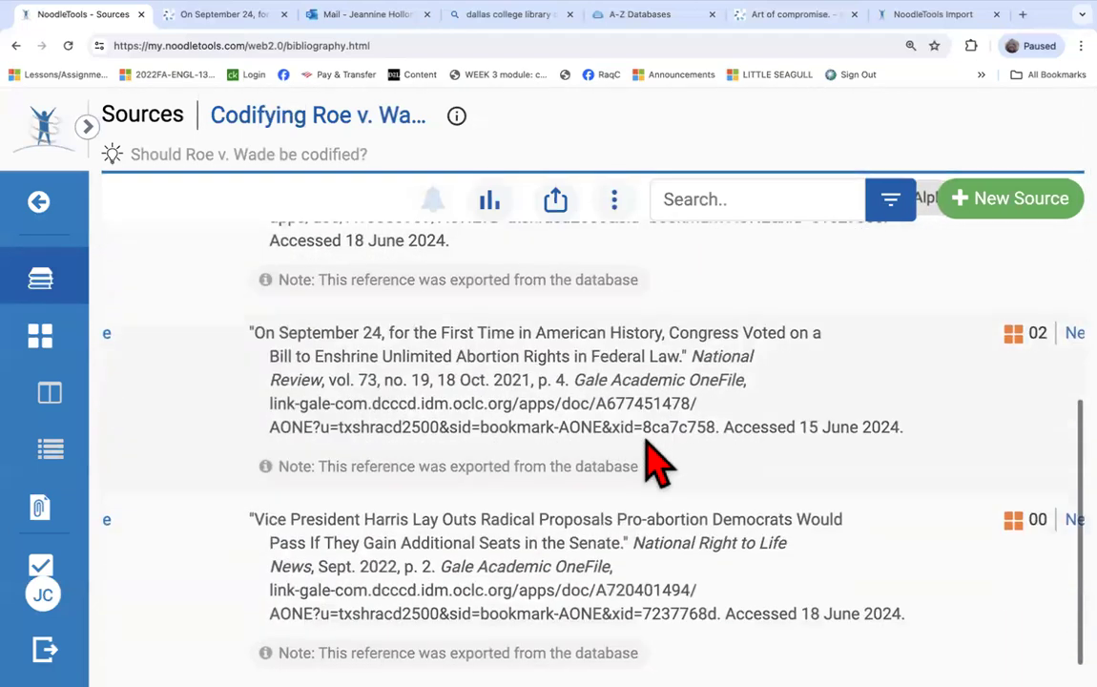
pyautogui.scroll(1, 654, 466)
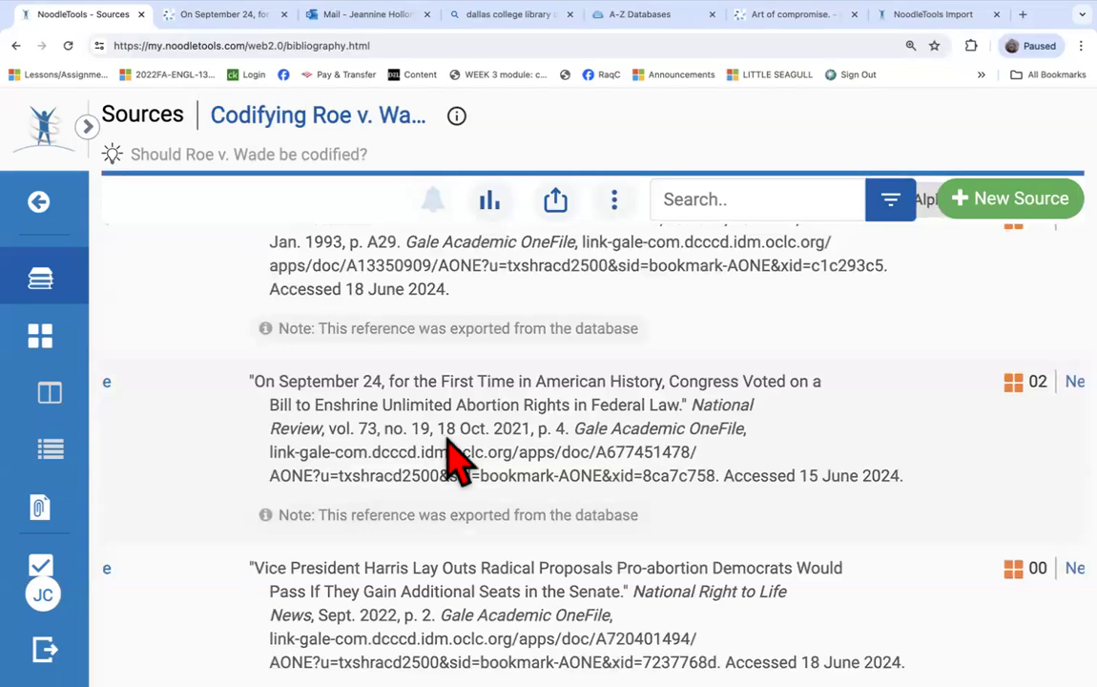
pyautogui.click(453, 454)
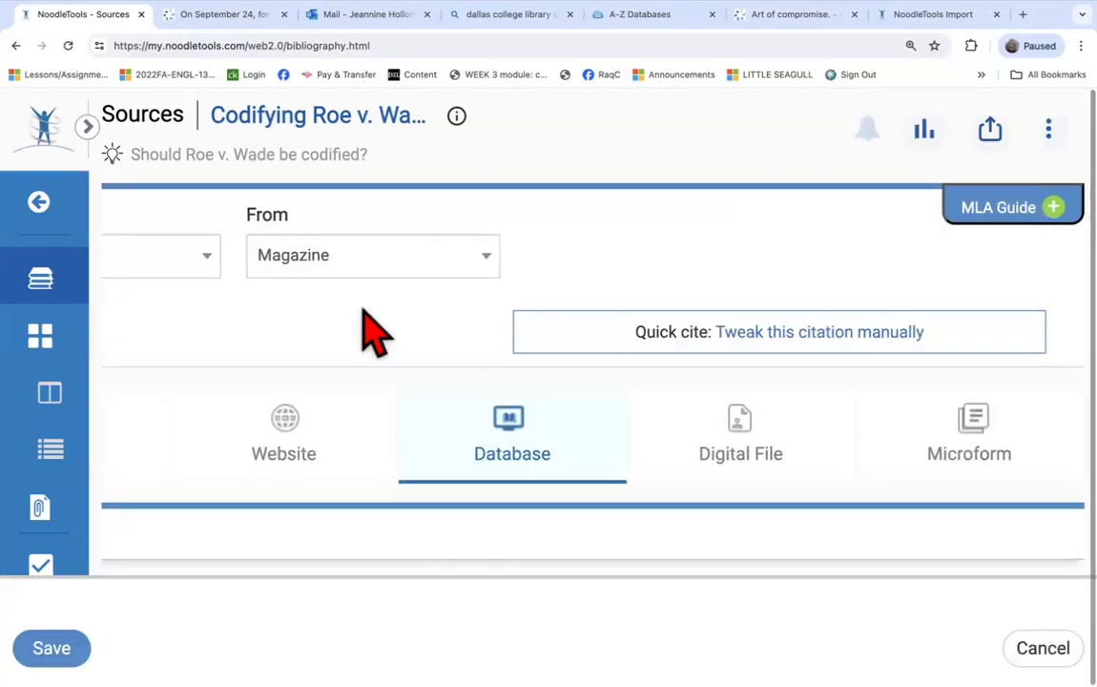
# Open the "Women's Health Protection Act - Sep. 24, 2021" notecard and examine its source, direct quotation and paraphrase.
pyautogui.click(40, 339)
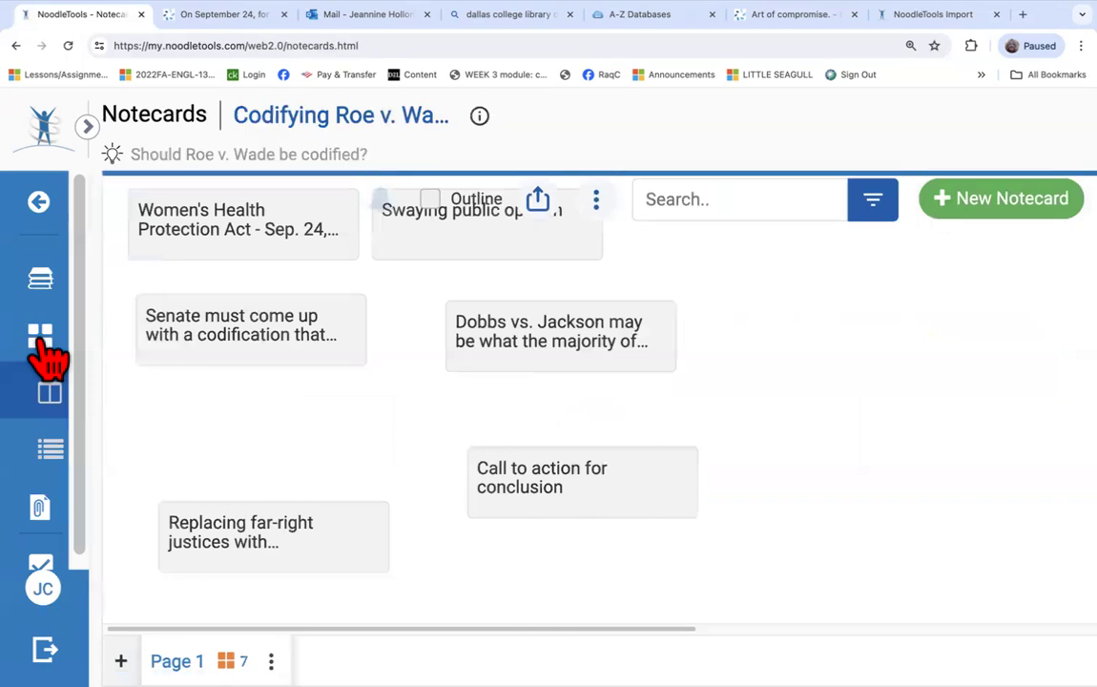
pyautogui.click(182, 219)
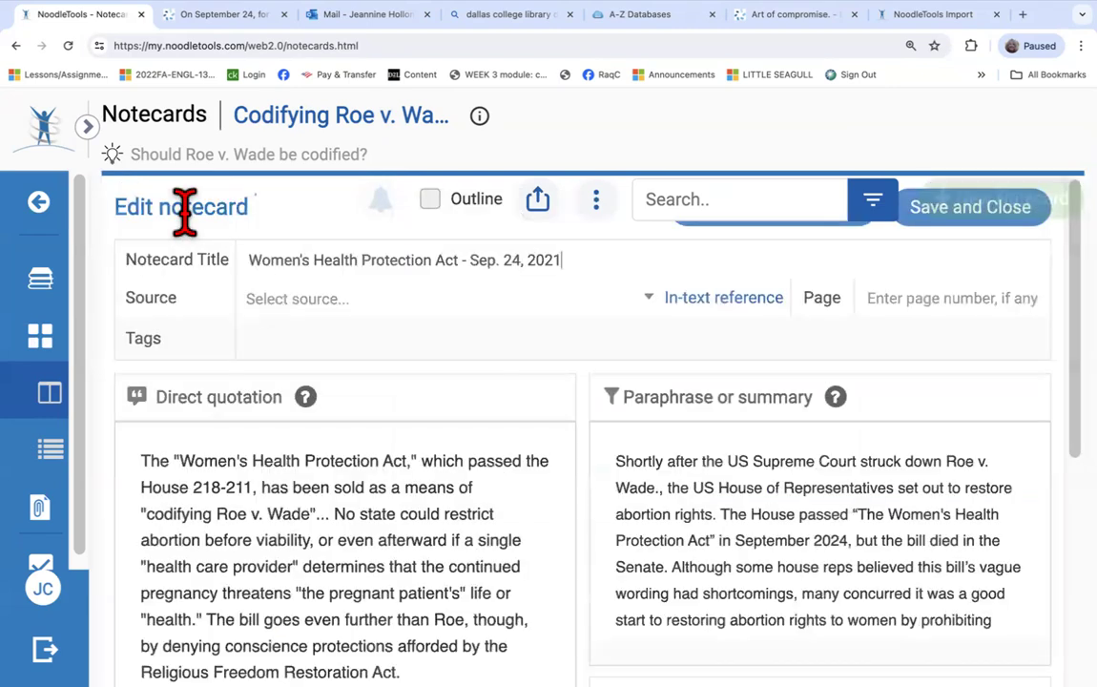
pyautogui.scroll(-1, 181, 349)
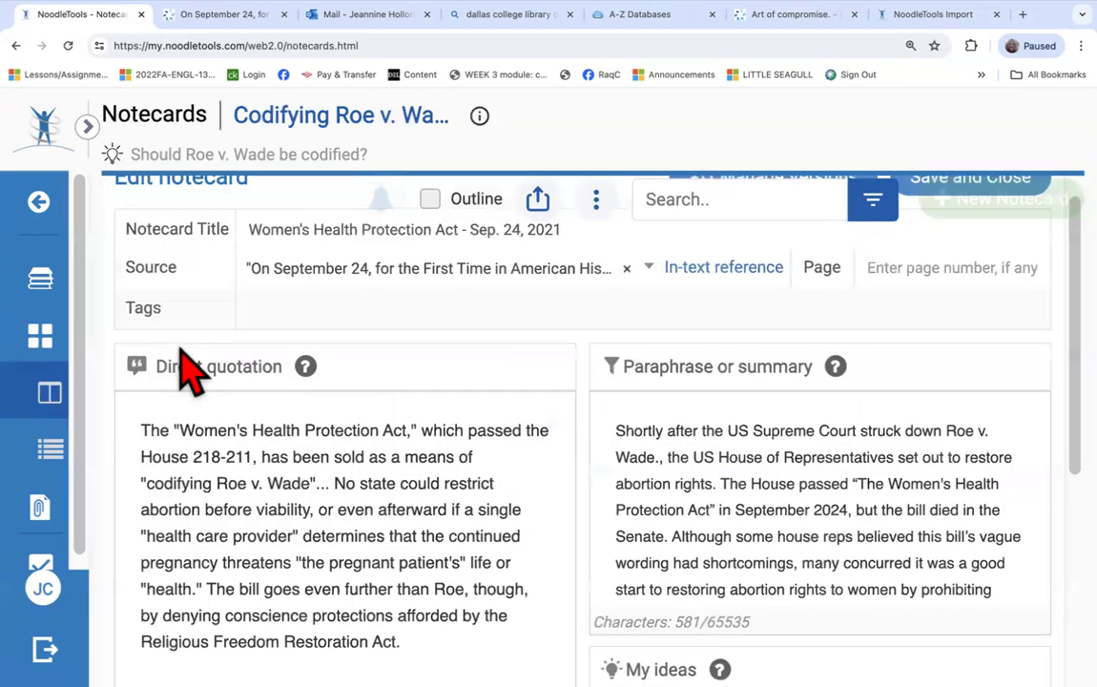
pyautogui.scroll(1, 181, 349)
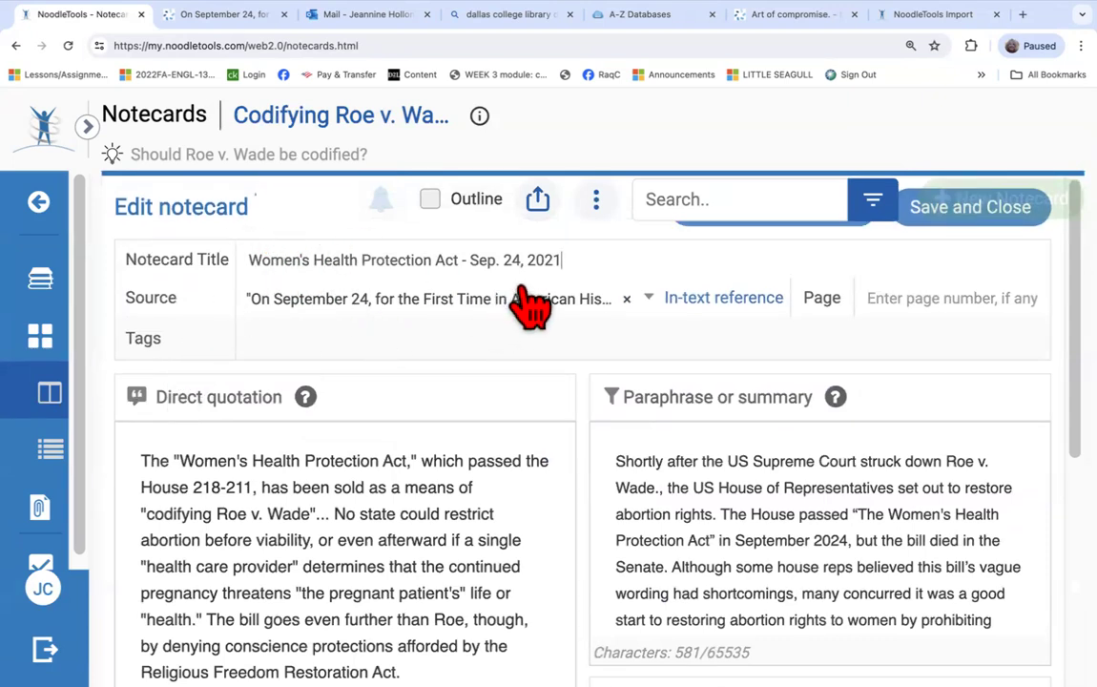
pyautogui.scroll(-1, 474, 275)
pyautogui.scroll(1, 475, 275)
pyautogui.scroll(-1, 474, 275)
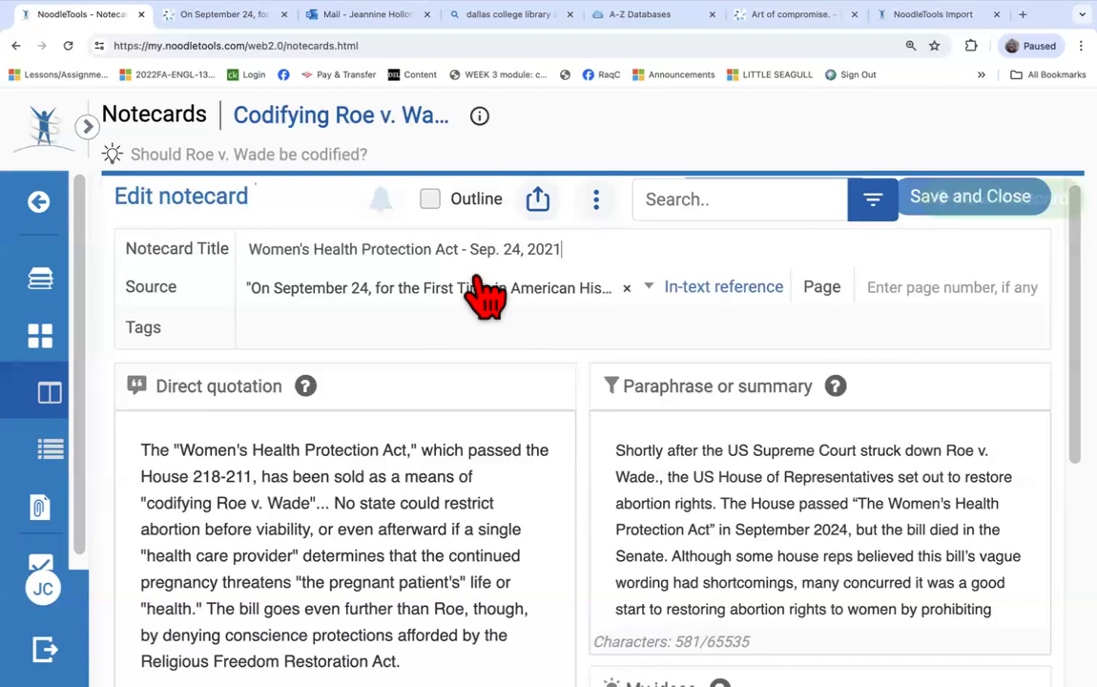
# Select "On September 24, for the First Time in American History" as the notecard's source and check the page field.
pyautogui.click(649, 288)
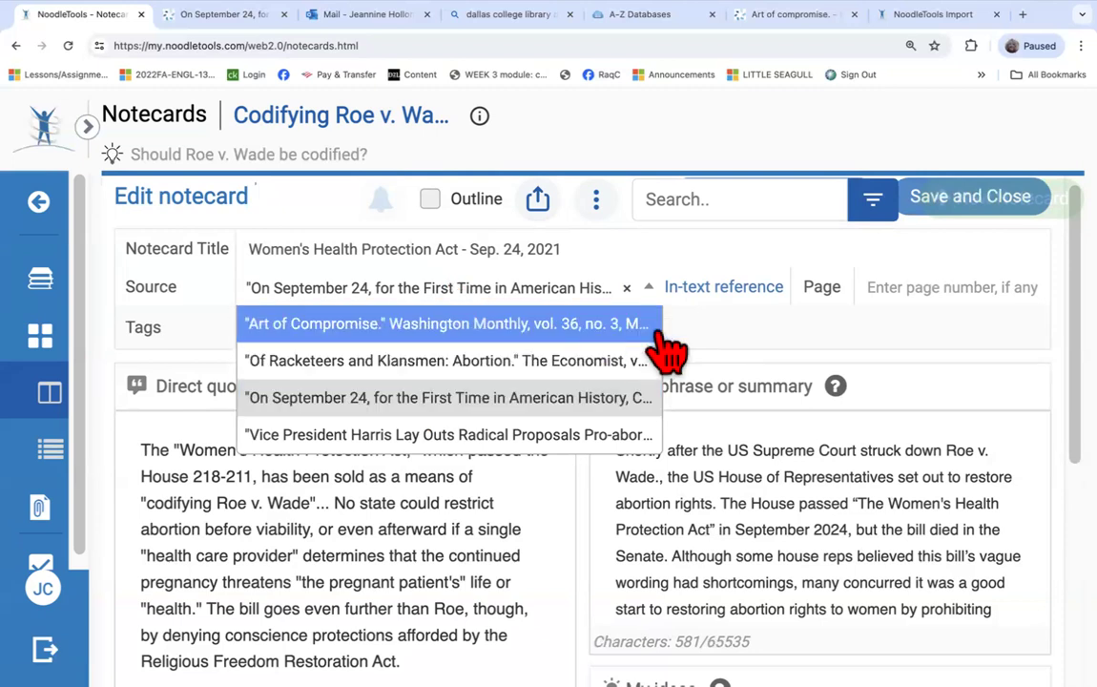
pyautogui.click(593, 410)
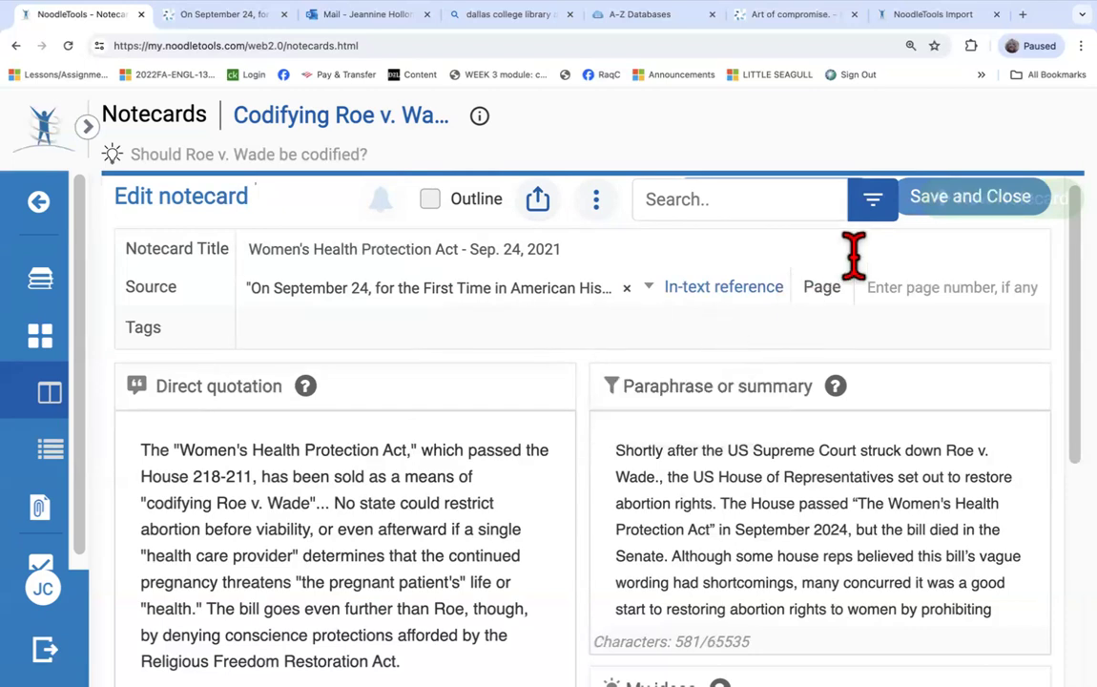
pyautogui.click(965, 289)
pyautogui.scroll(-2, 855, 332)
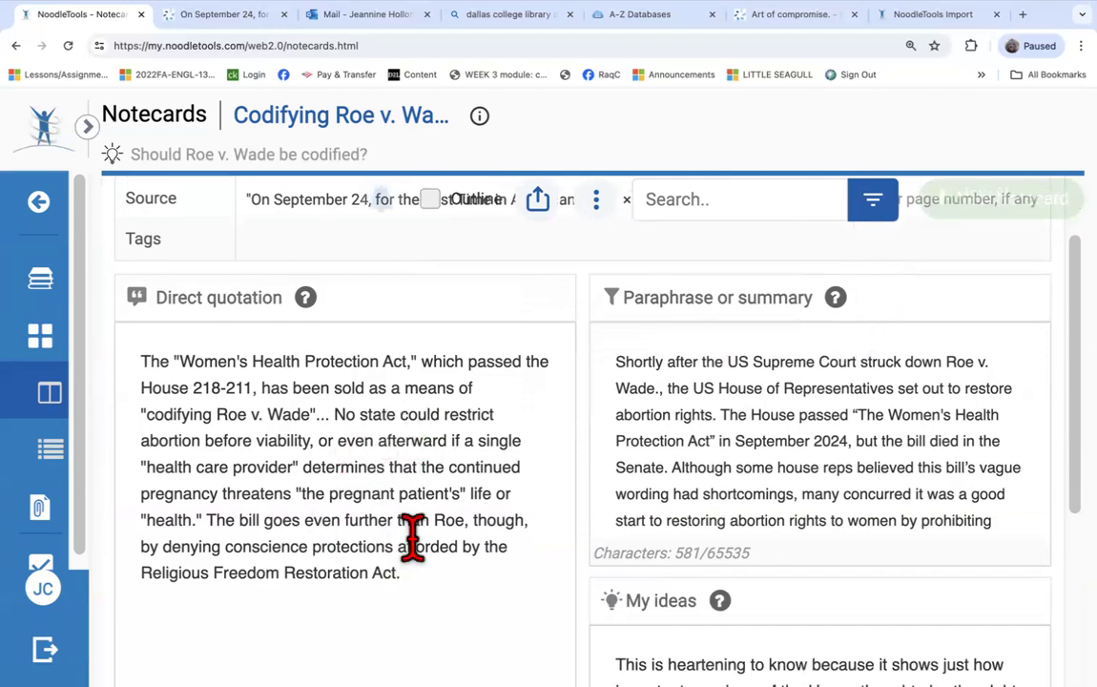
pyautogui.scroll(-3, 415, 528)
pyautogui.scroll(4, 415, 528)
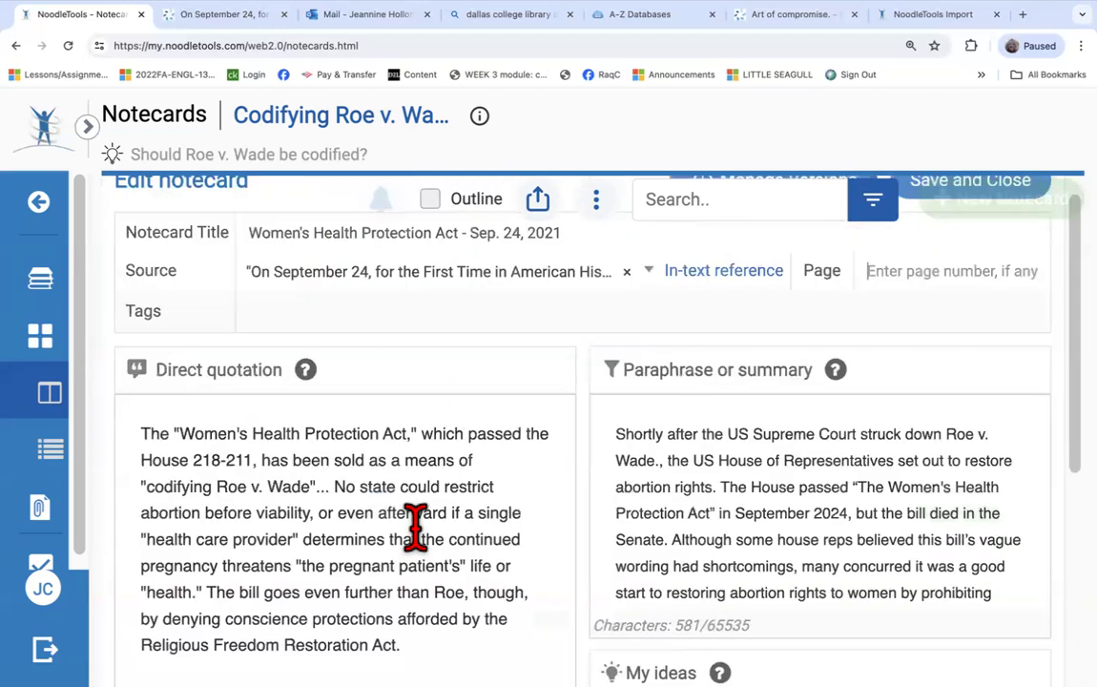
# Look up the page number of the "On September 24" article in the project's source citations.
pyautogui.click(650, 298)
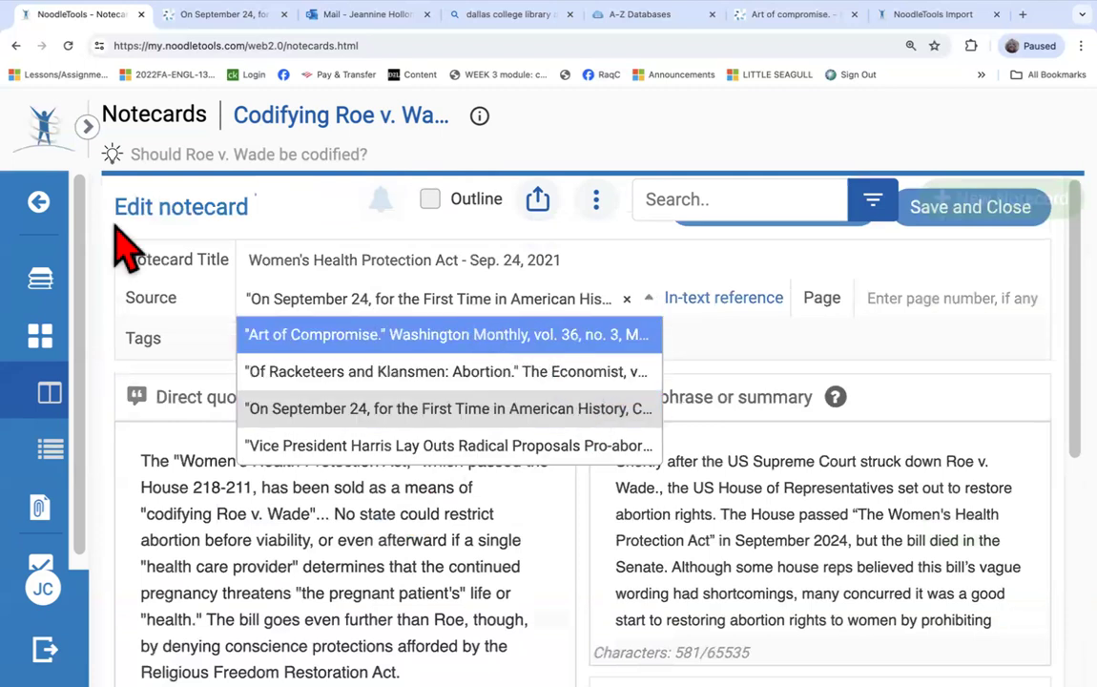
pyautogui.click(42, 286)
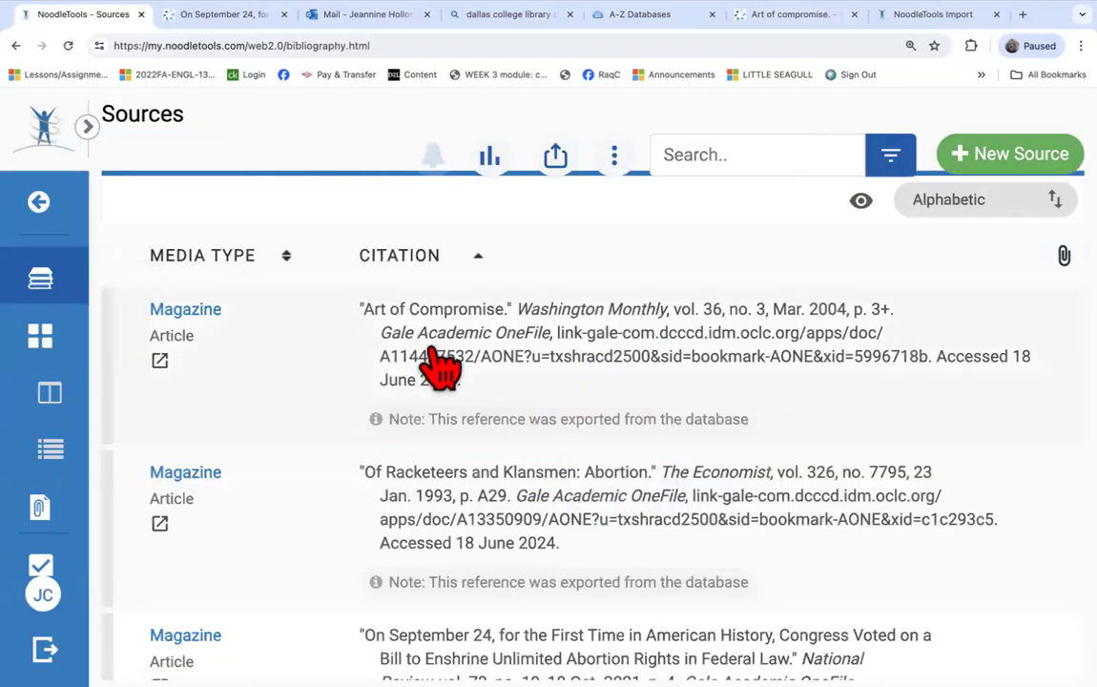
pyautogui.scroll(-2, 405, 569)
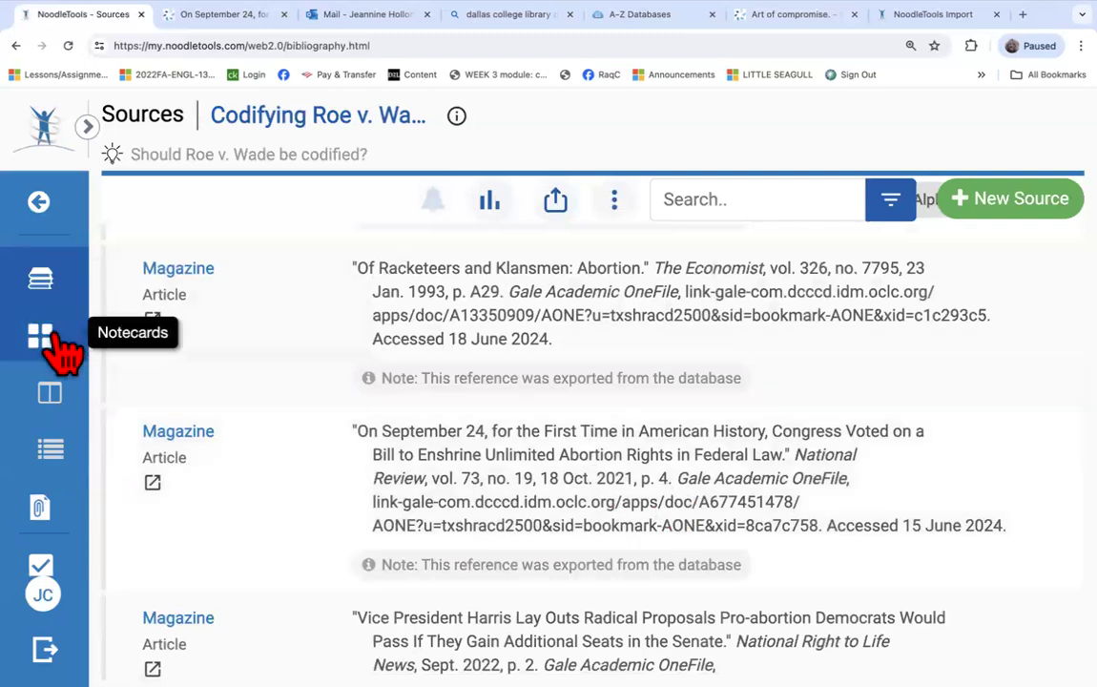
# Reopen the "Women's Health Protection Act - Sep. 24, 2021" notecard and set its source page to 4.
pyautogui.click(52, 344)
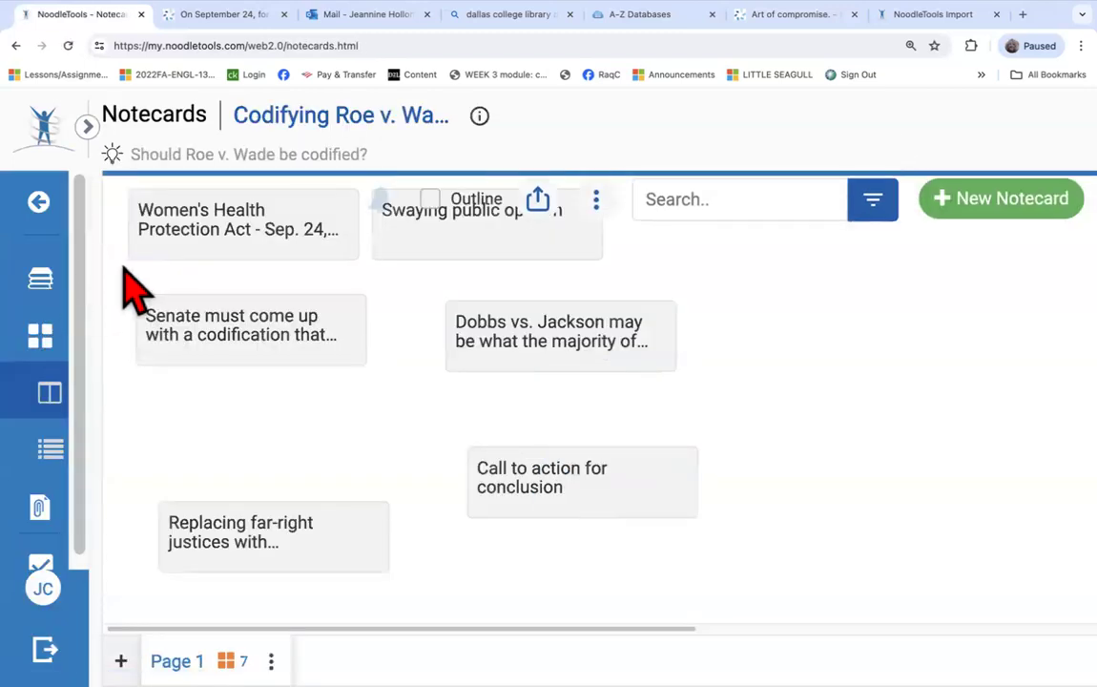
pyautogui.click(191, 246)
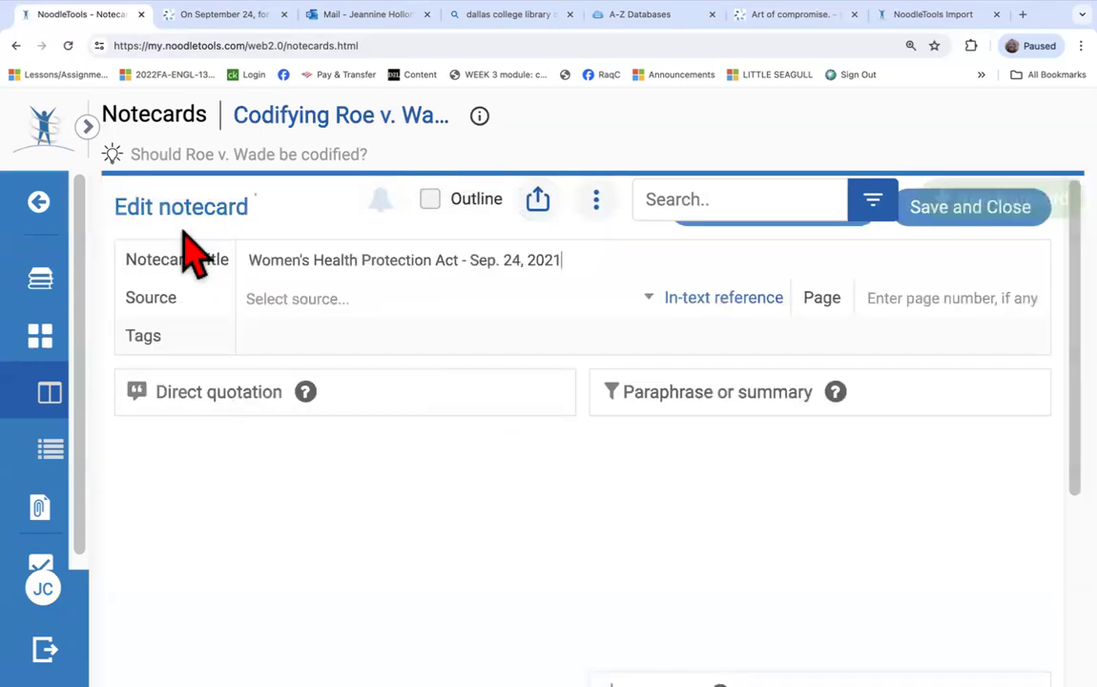
pyautogui.click(888, 299)
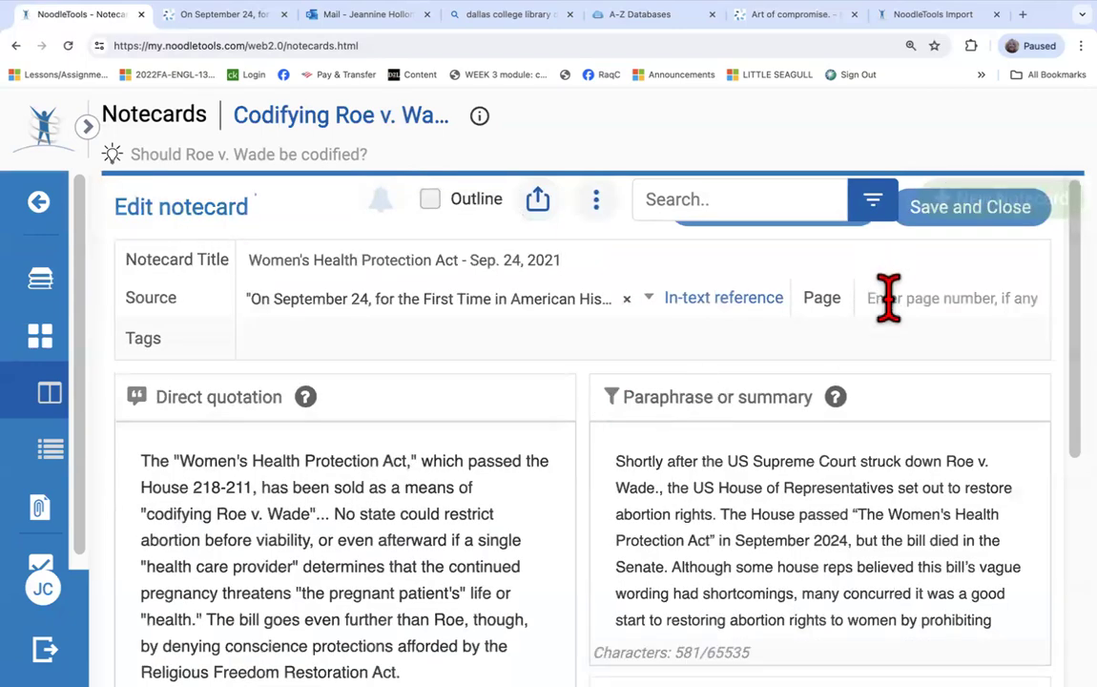
pyautogui.write('4')
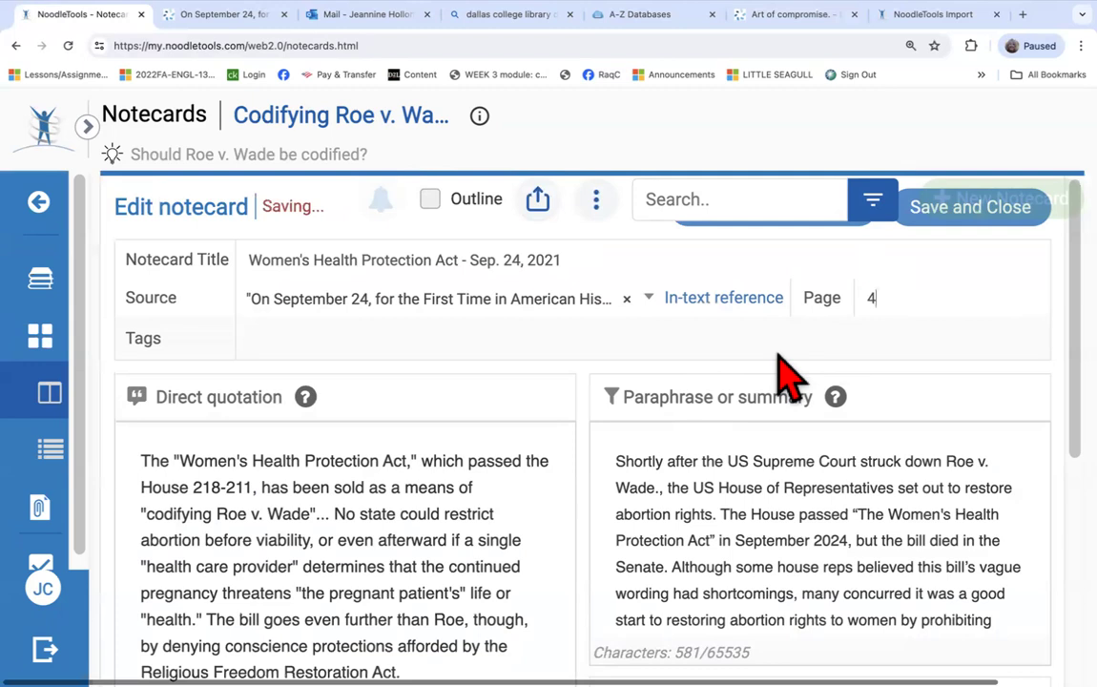
# Add the parenthetical page citation (4) before the final period of the direct quotation.
pyautogui.scroll(-3, 778, 372)
pyautogui.scroll(1, 764, 355)
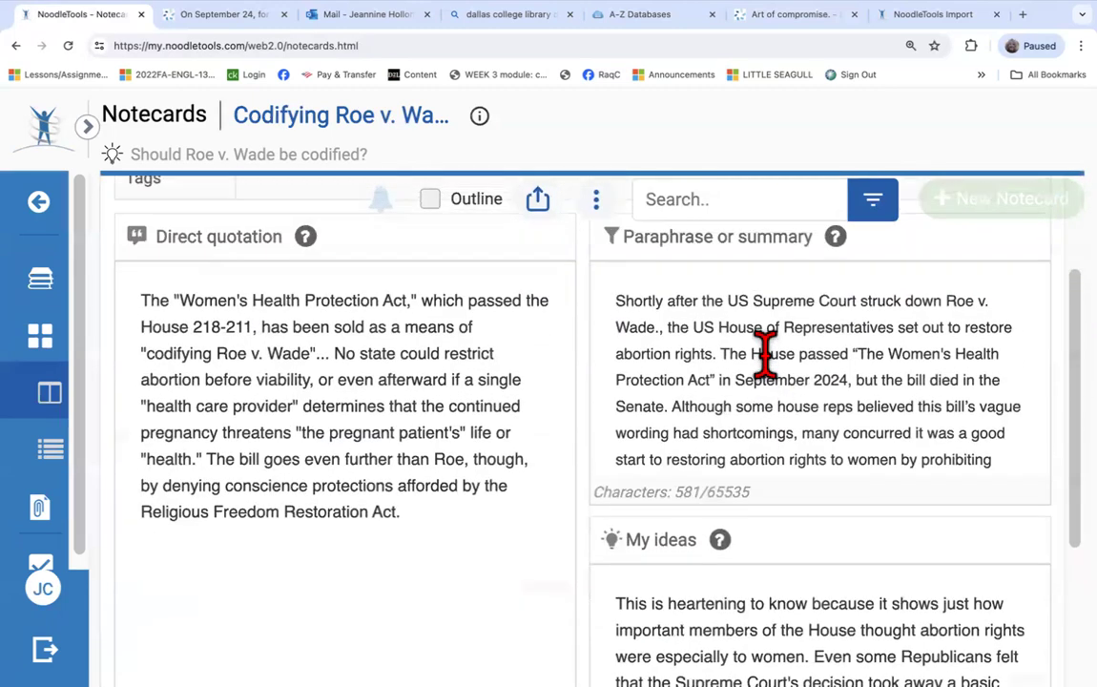
pyautogui.moveTo(399, 510); pyautogui.dragTo(449, 540)
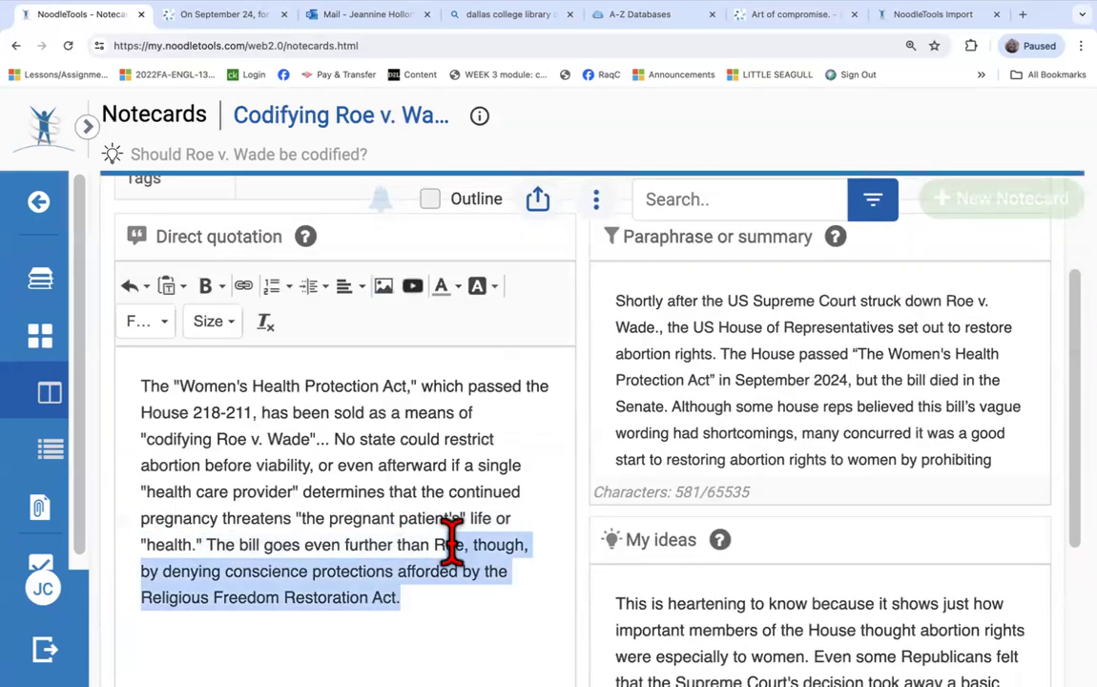
pyautogui.click(448, 619)
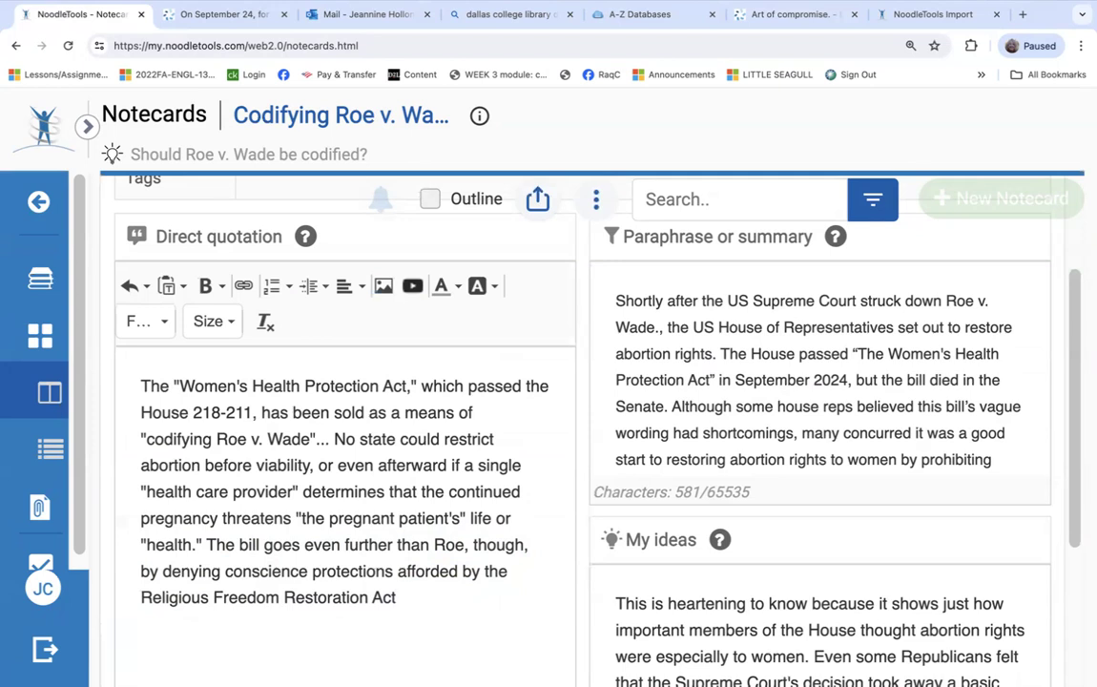
pyautogui.write('(4).')
# Insert the shortened article title "On September 24" in quotation marks before the 4 in the direct quotation's parenthetical citation.
pyautogui.scroll(3, 431, 595)
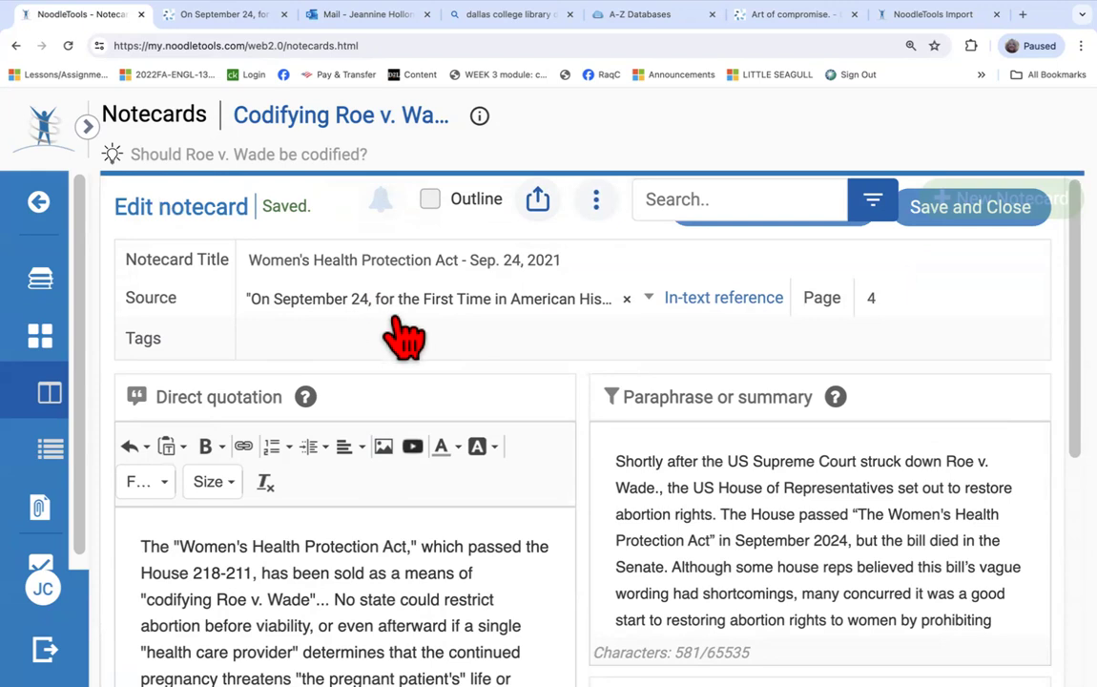
pyautogui.scroll(-4, 404, 336)
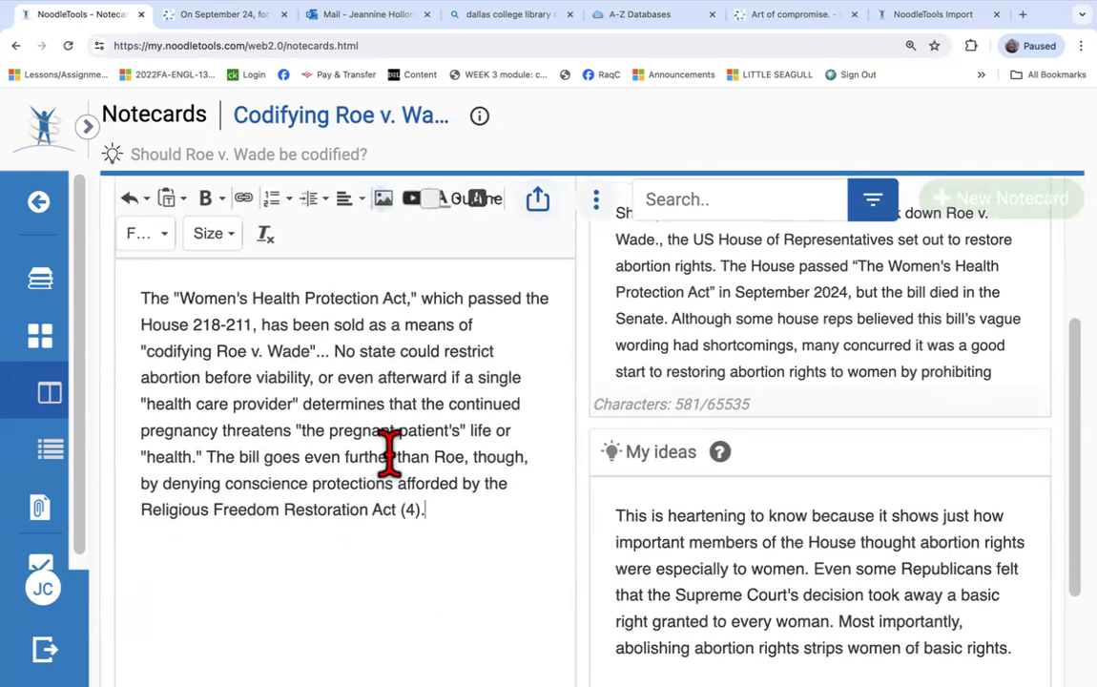
pyautogui.click(406, 510)
pyautogui.write('"')
pyautogui.write('On')
pyautogui.write(' Spe')
pyautogui.write('temb')
pyautogui.write('er ')
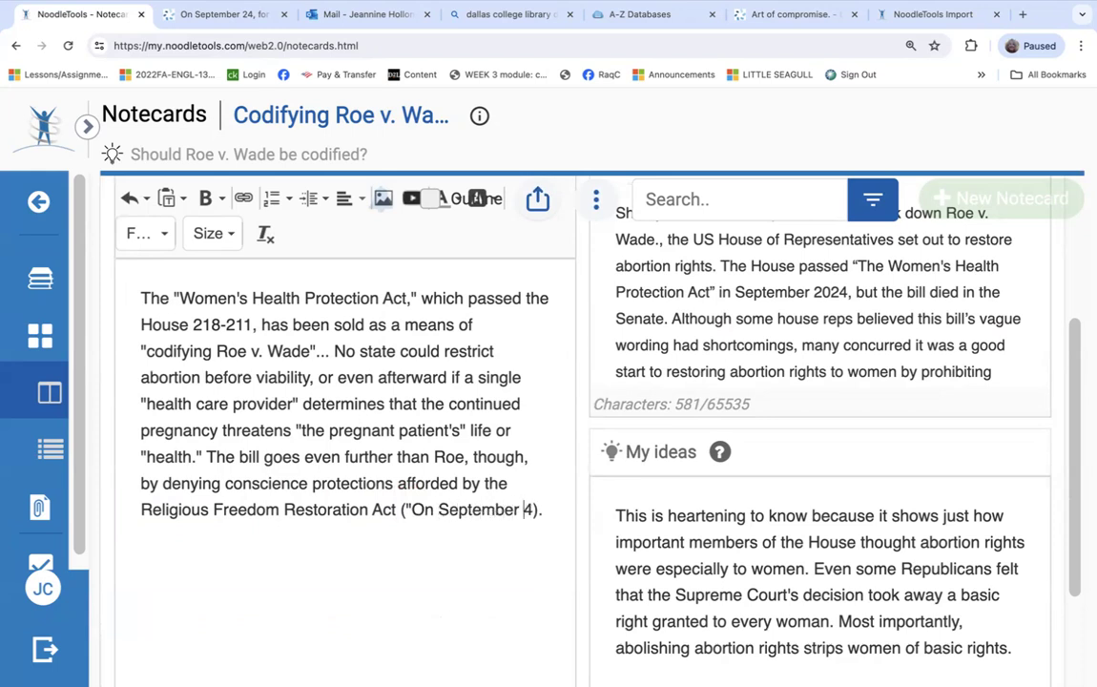
pyautogui.write('24"')
# Copy the parenthetical citation ("On September 24" 4) with its period from the end of the direct quotation.
pyautogui.moveTo(401, 508); pyautogui.dragTo(443, 523)
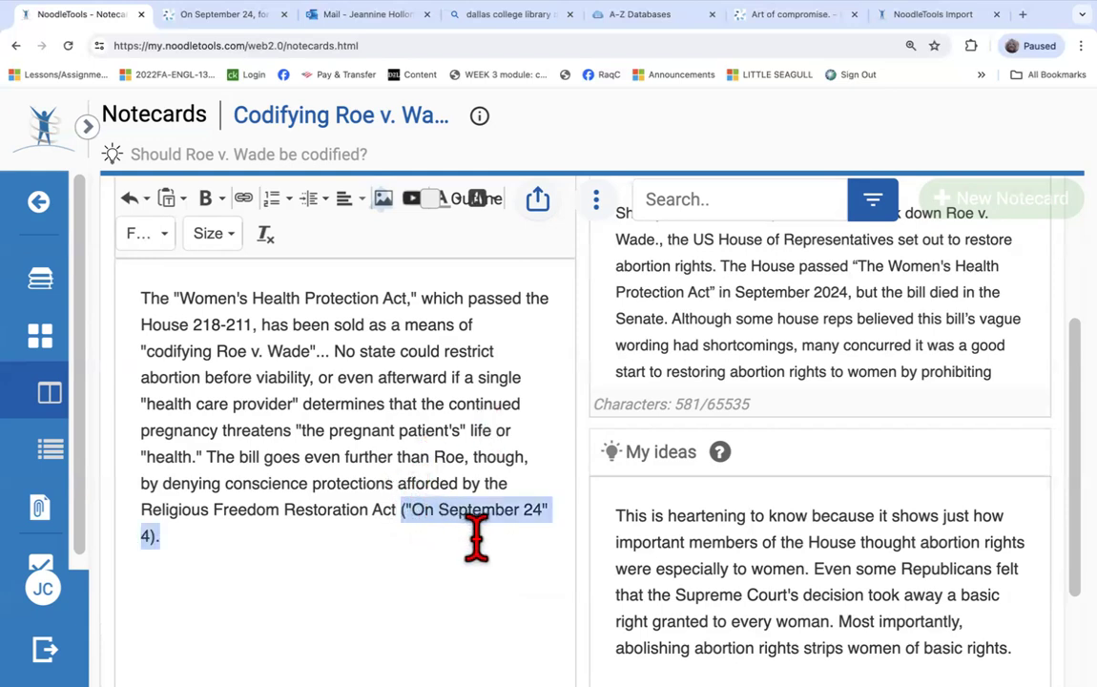
pyautogui.rightClick(464, 508)
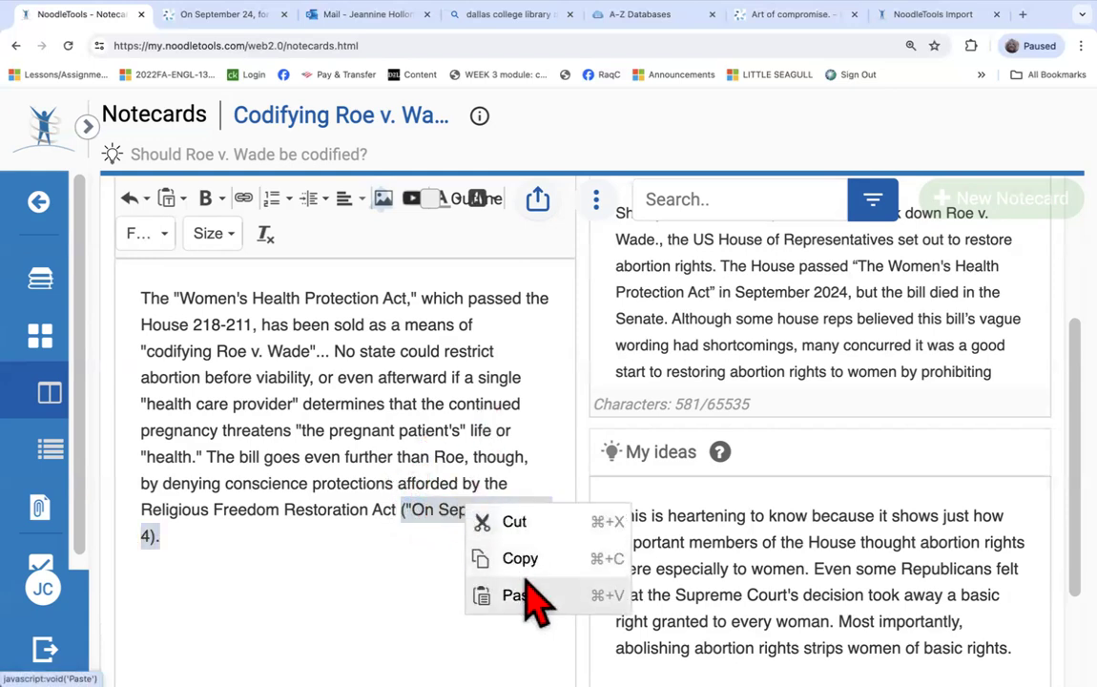
pyautogui.click(521, 560)
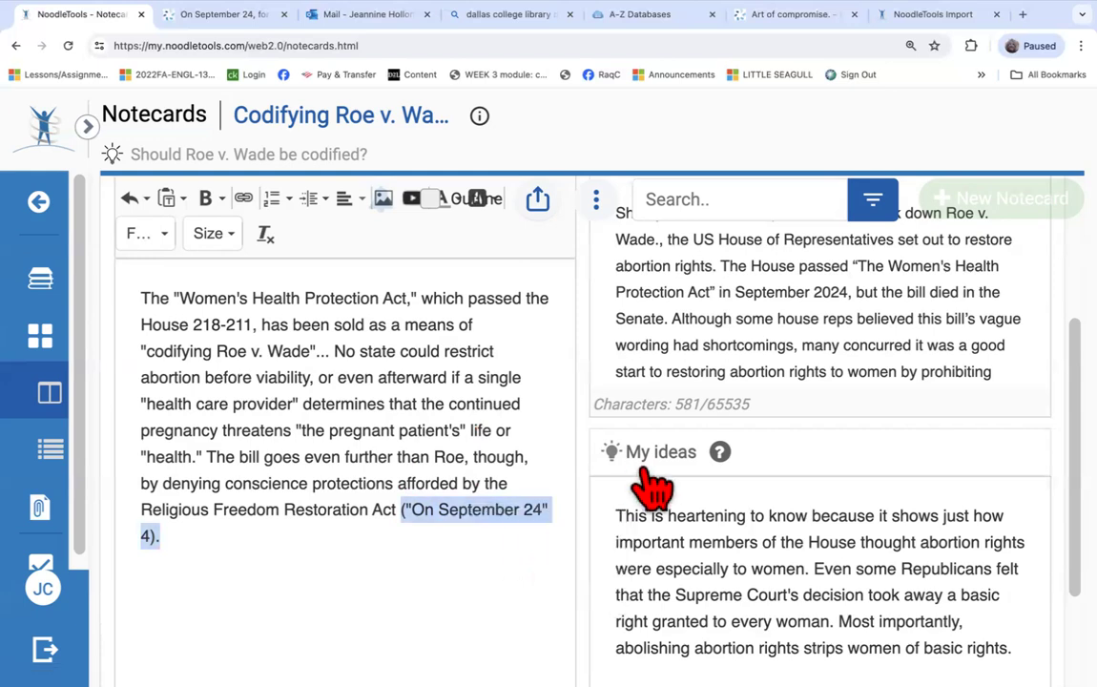
# Replace the final period of the paraphrase with the copied parenthetical citation ("On September 24" 4).
pyautogui.scroll(-1, 930, 424)
pyautogui.scroll(-3, 889, 343)
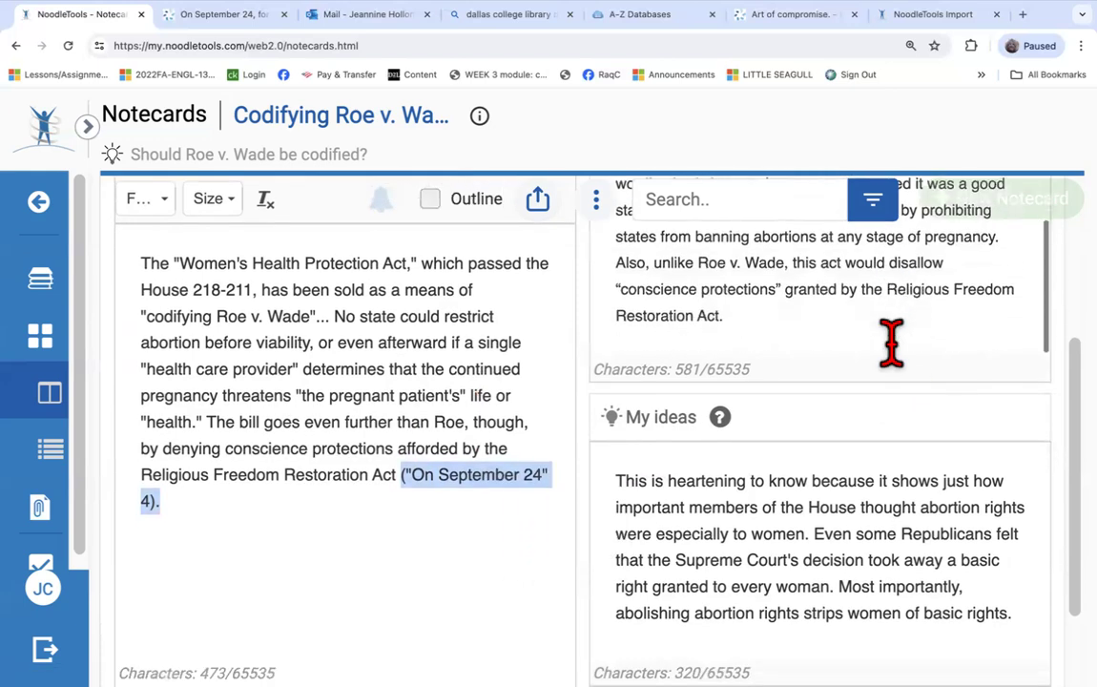
pyautogui.scroll(2, 789, 277)
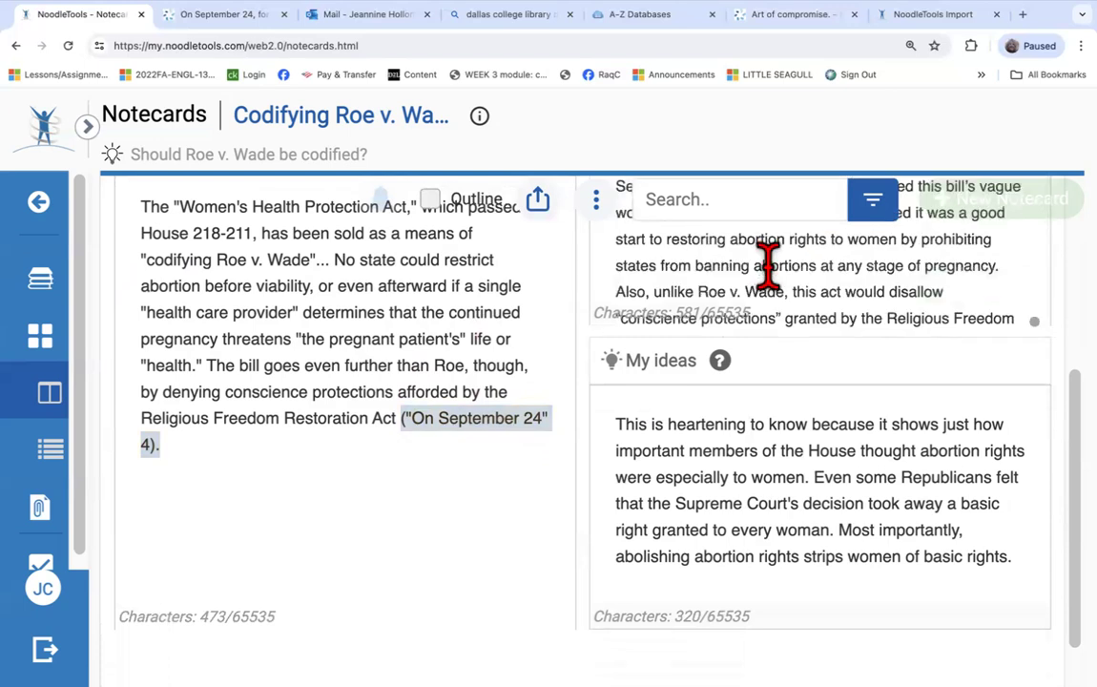
pyautogui.scroll(-3, 771, 260)
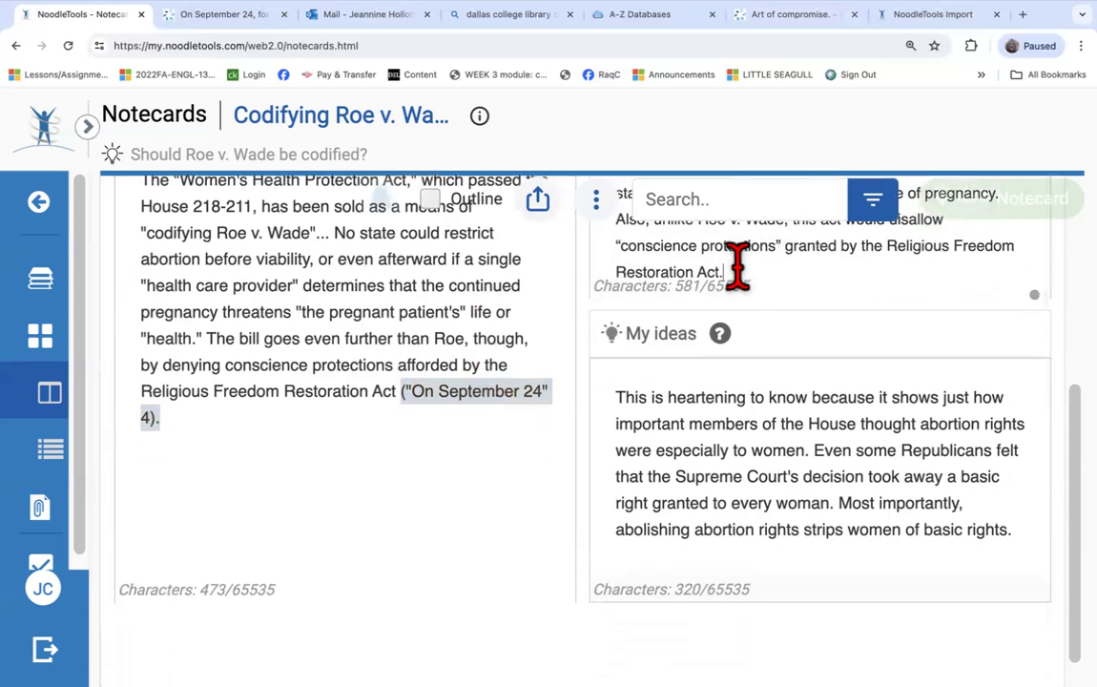
pyautogui.press('BackSpace')
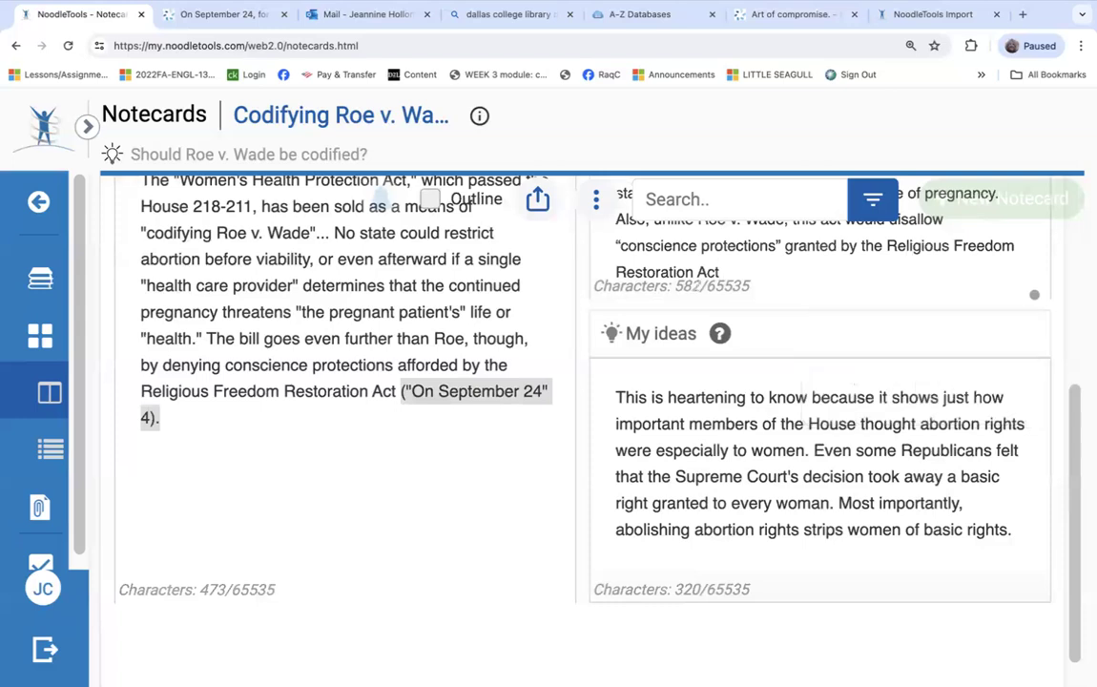
pyautogui.rightClick(729, 266)
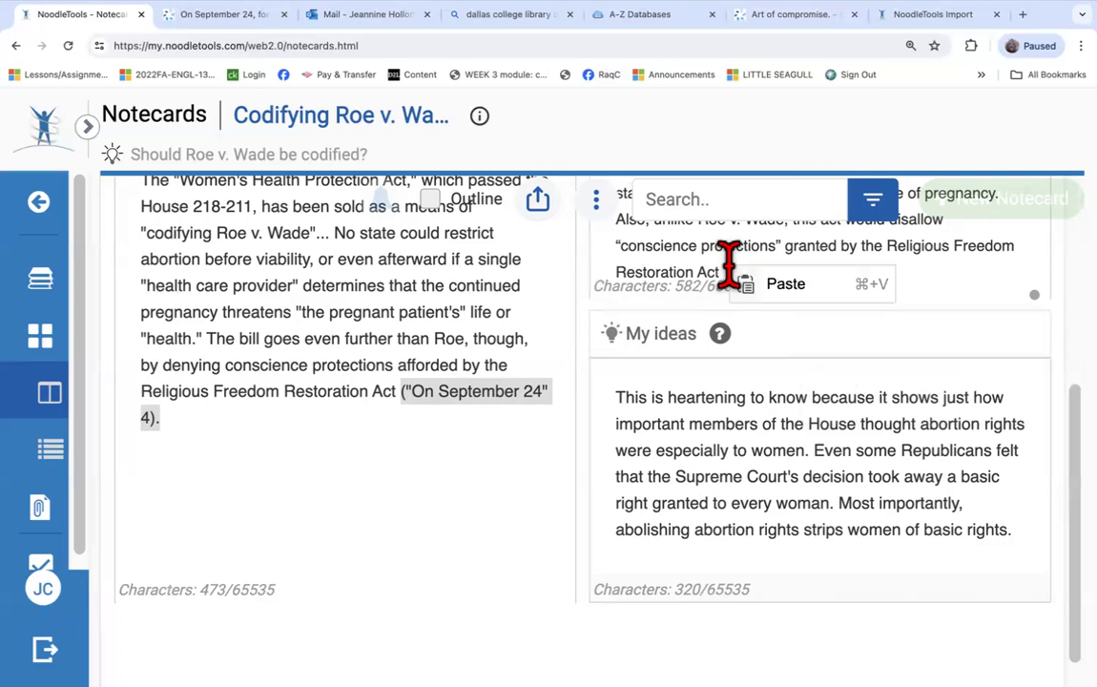
pyautogui.click(787, 286)
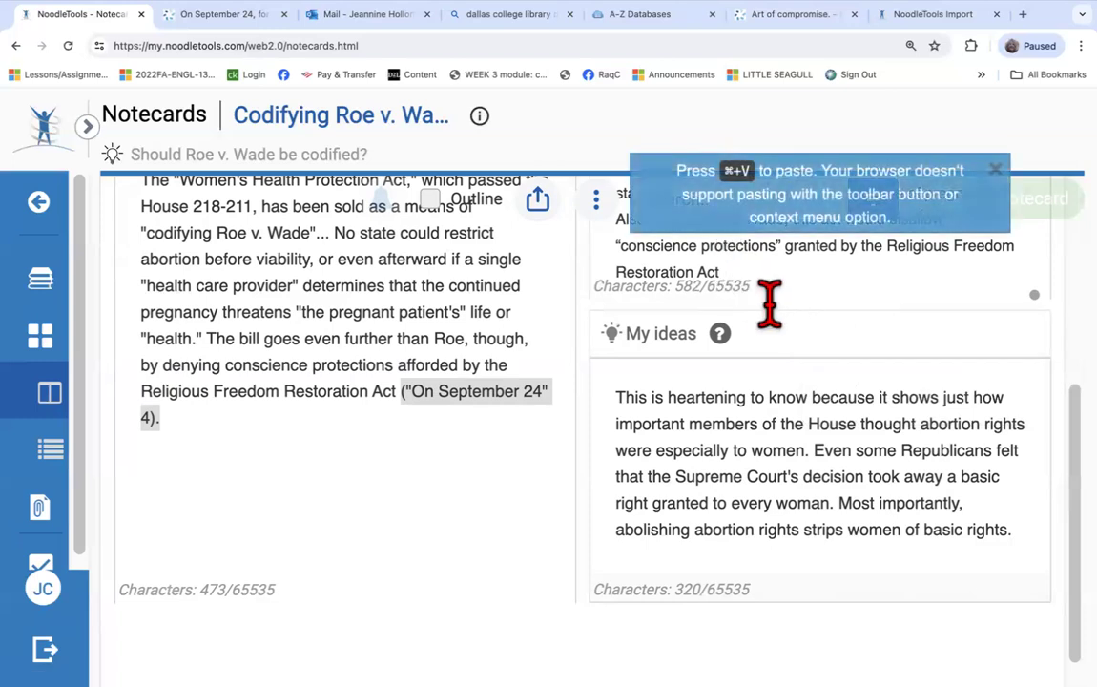
pyautogui.press('super+v')
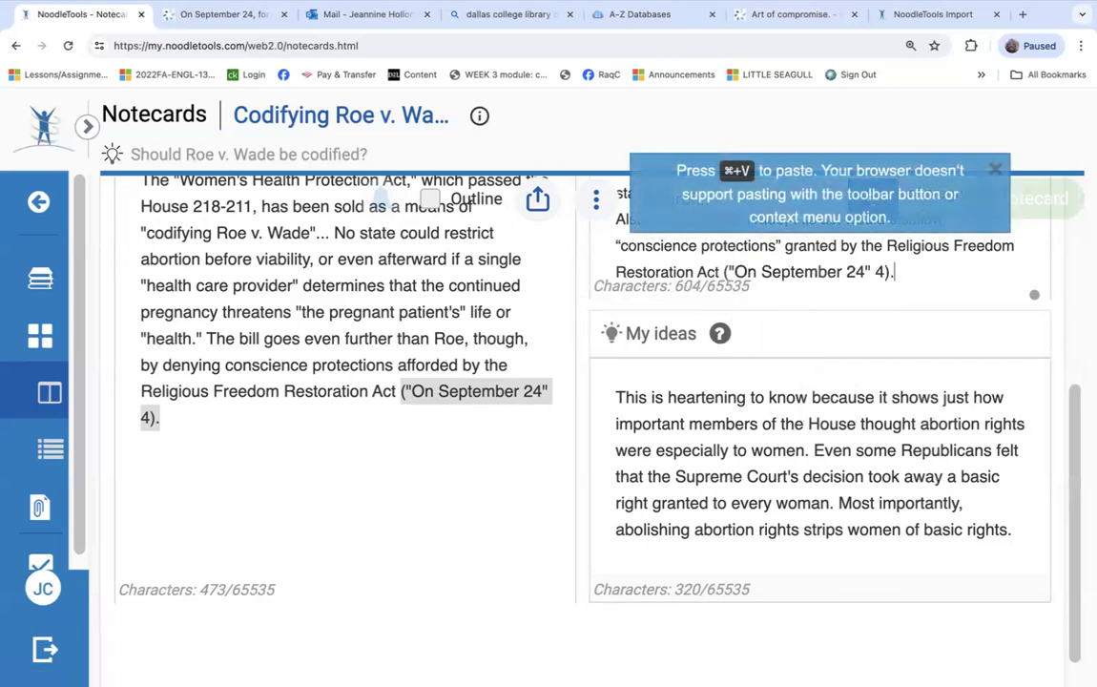
pyautogui.click(995, 170)
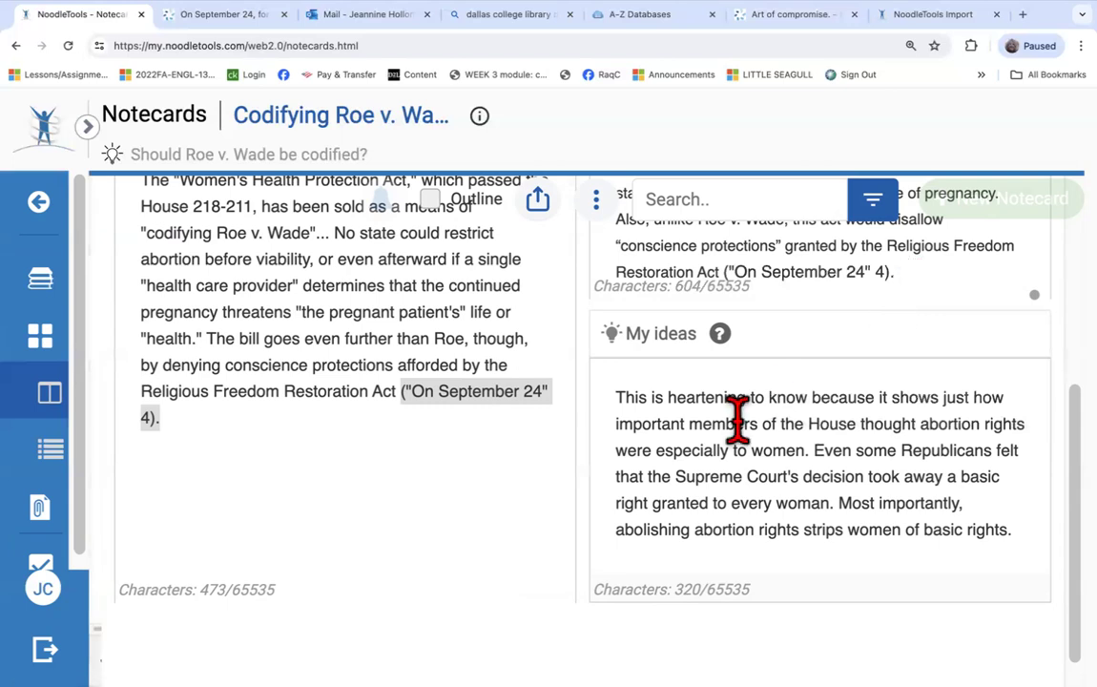
# Review the in-text citations in the notecard's direct quotation and paraphrase, and return to the notecard overview.
pyautogui.scroll(2, 735, 420)
pyautogui.scroll(3, 740, 425)
pyautogui.scroll(-1, 749, 444)
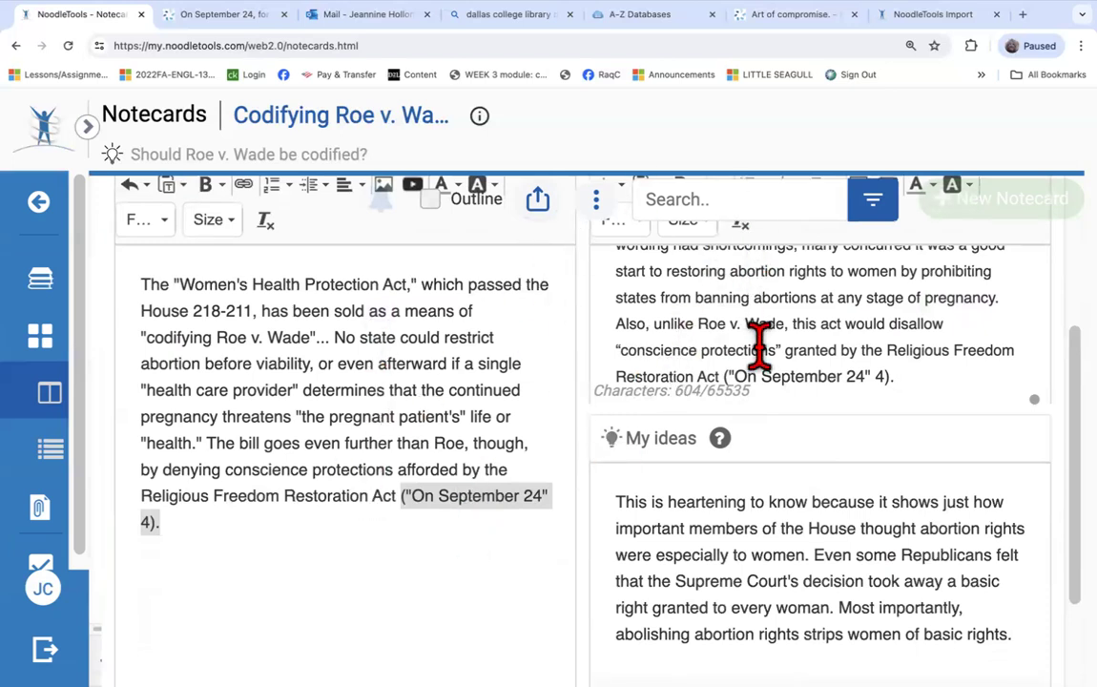
pyautogui.scroll(3, 759, 349)
pyautogui.scroll(-5, 759, 349)
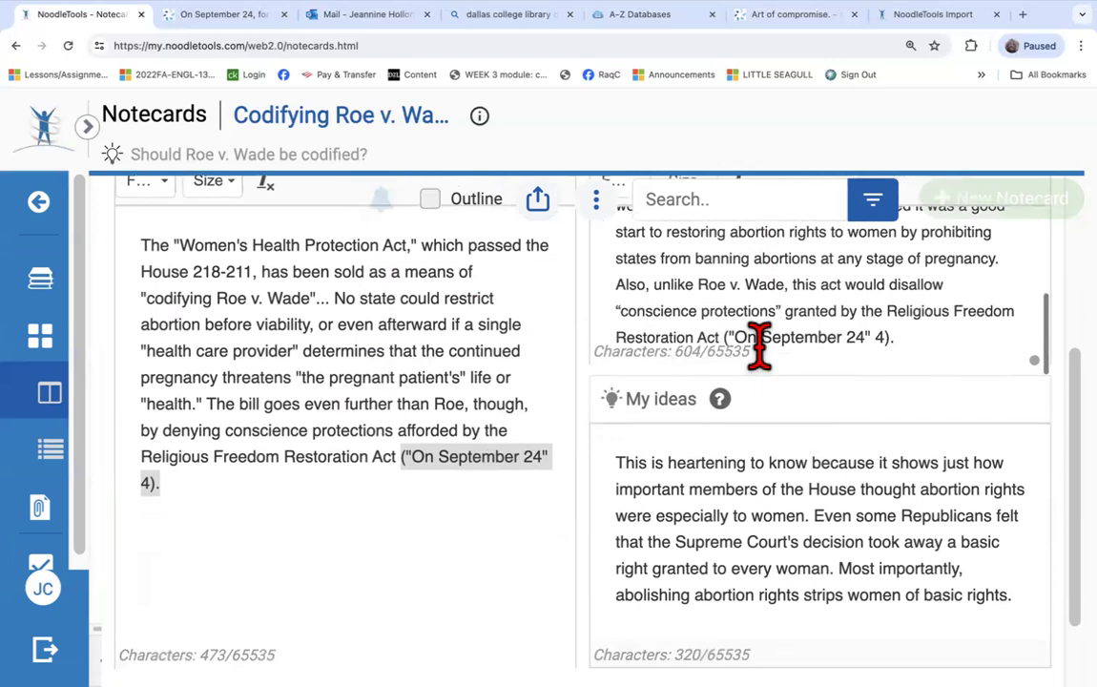
pyautogui.scroll(-2, 760, 348)
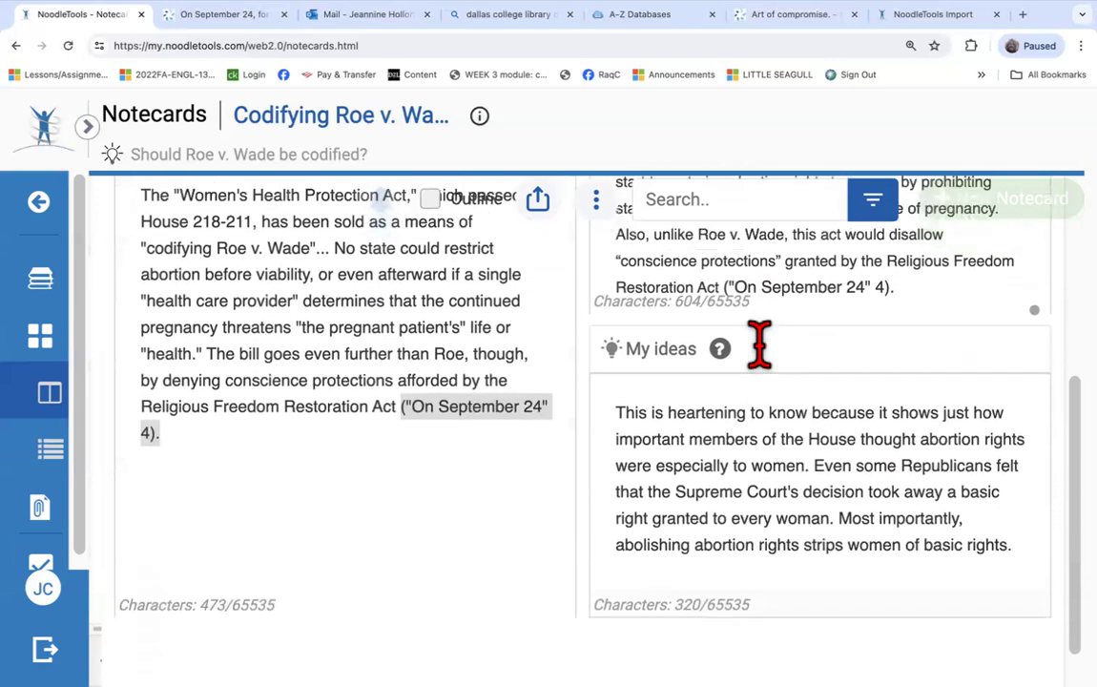
pyautogui.scroll(3, 760, 348)
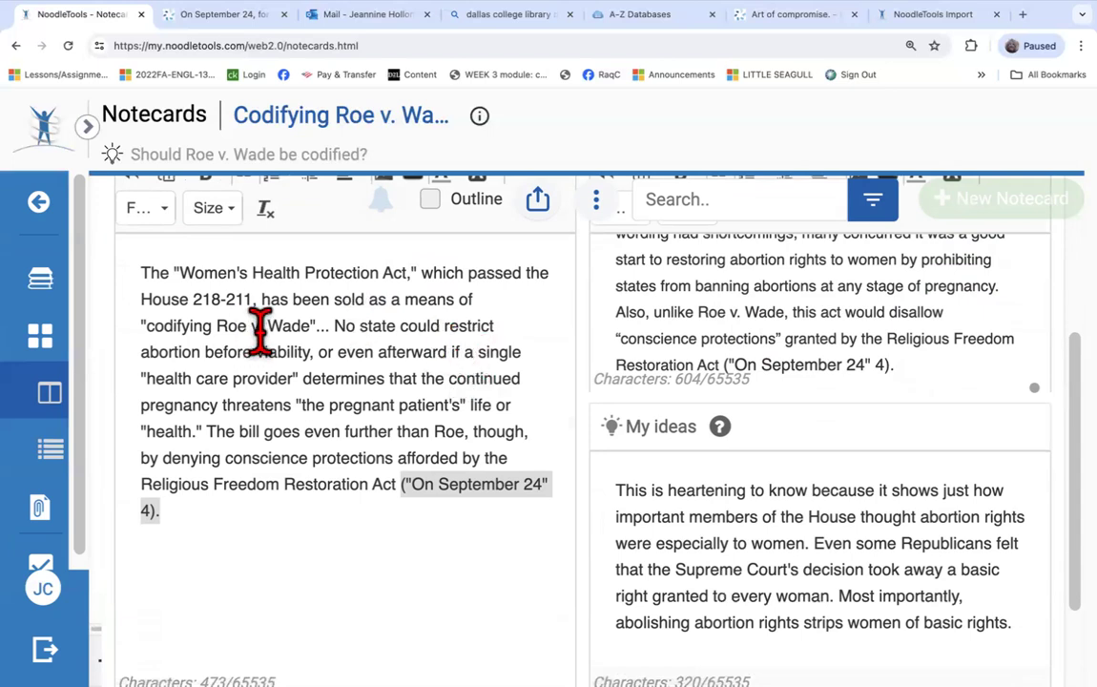
pyautogui.scroll(1, 358, 444)
pyautogui.scroll(3, 358, 444)
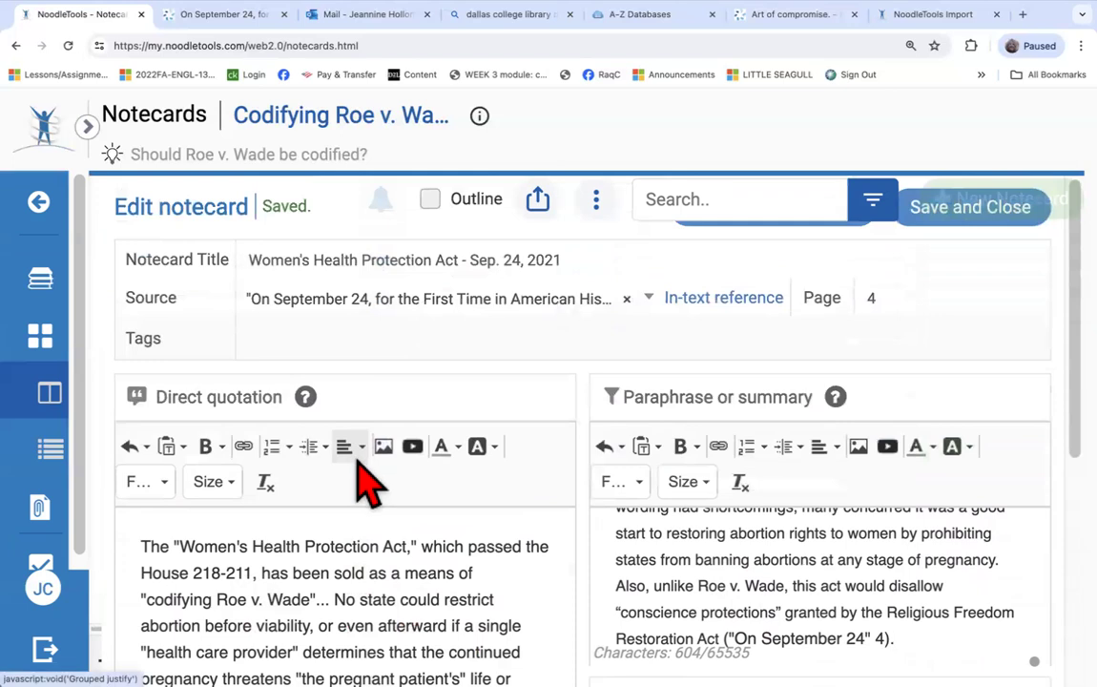
pyautogui.click(41, 340)
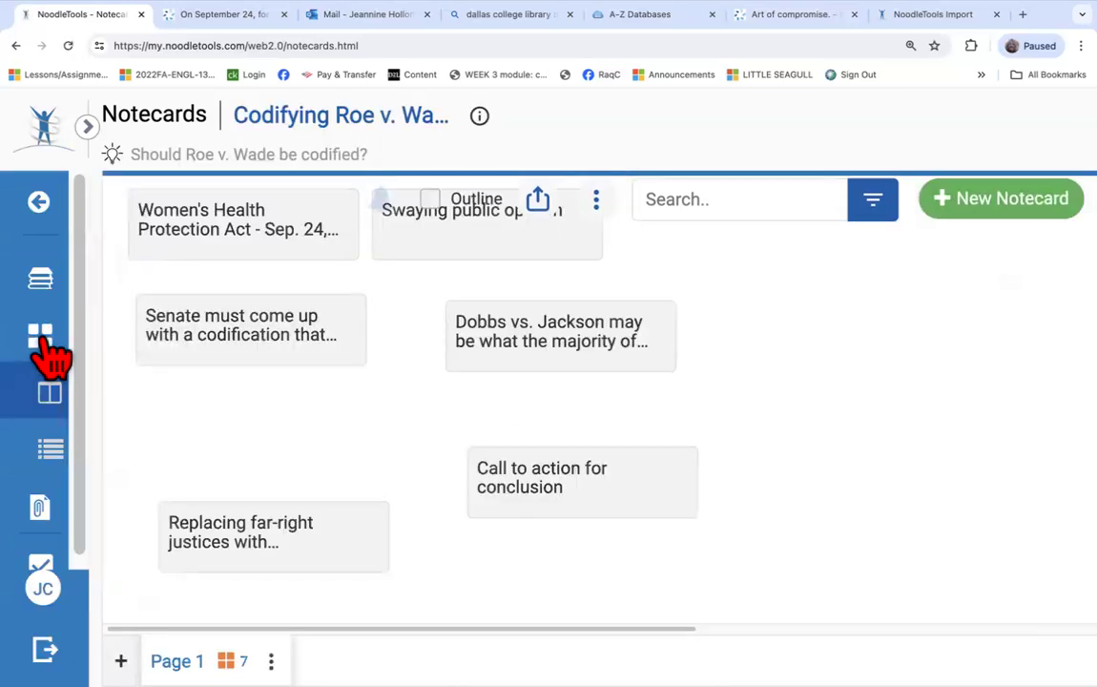
pyautogui.click(42, 282)
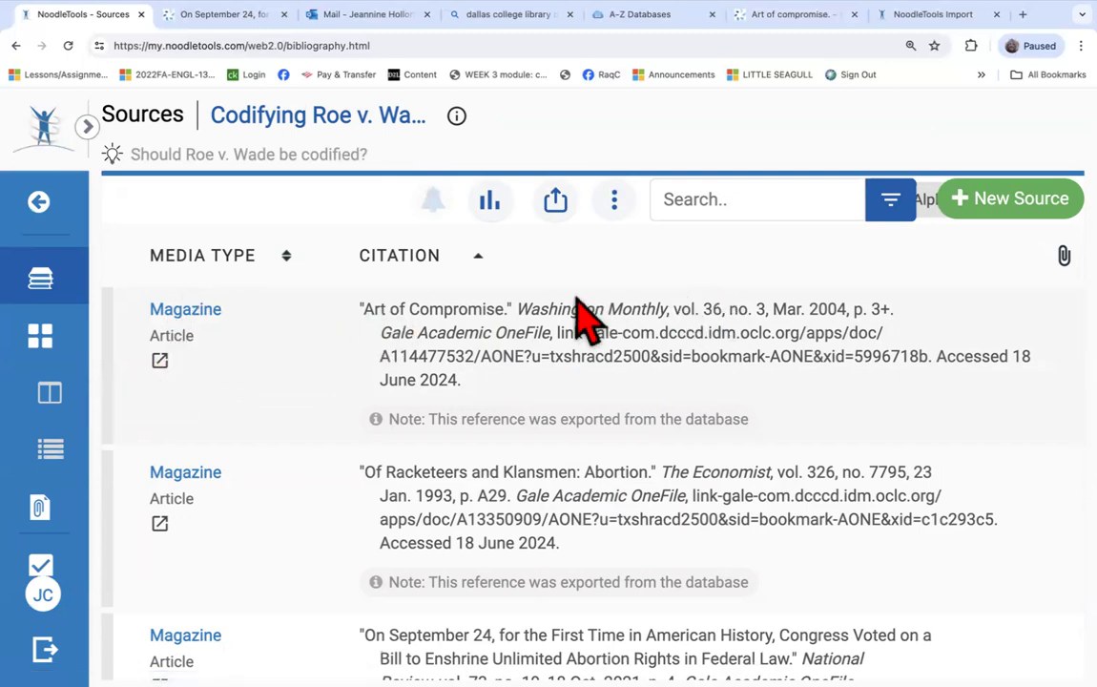
pyautogui.click(43, 336)
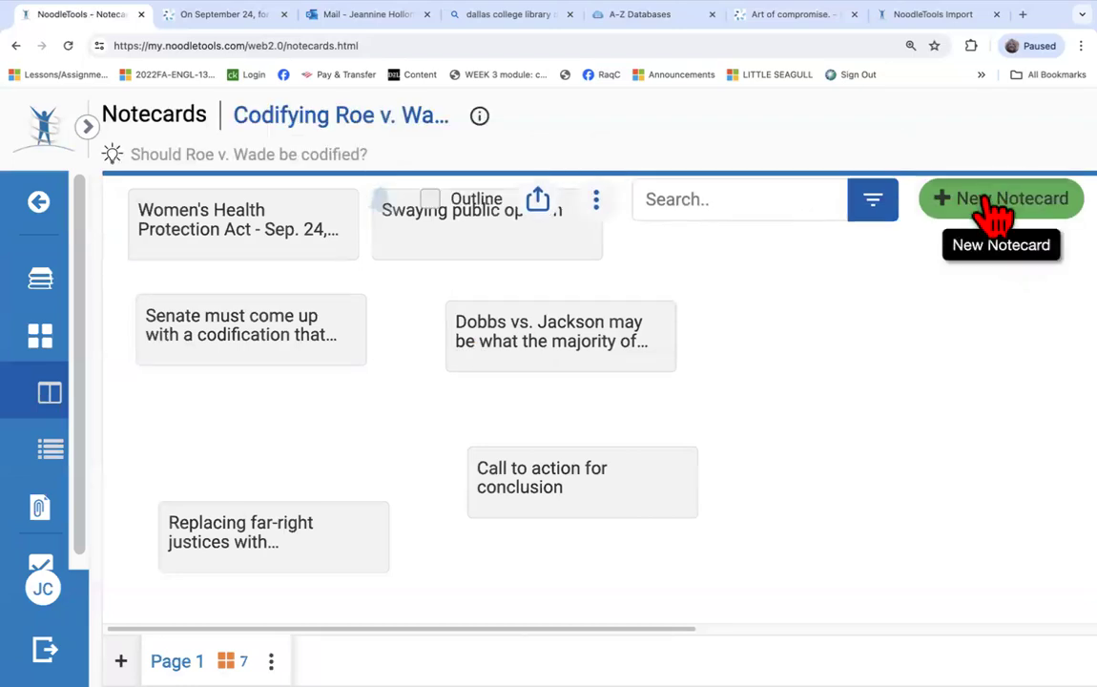
pyautogui.click(924, 202)
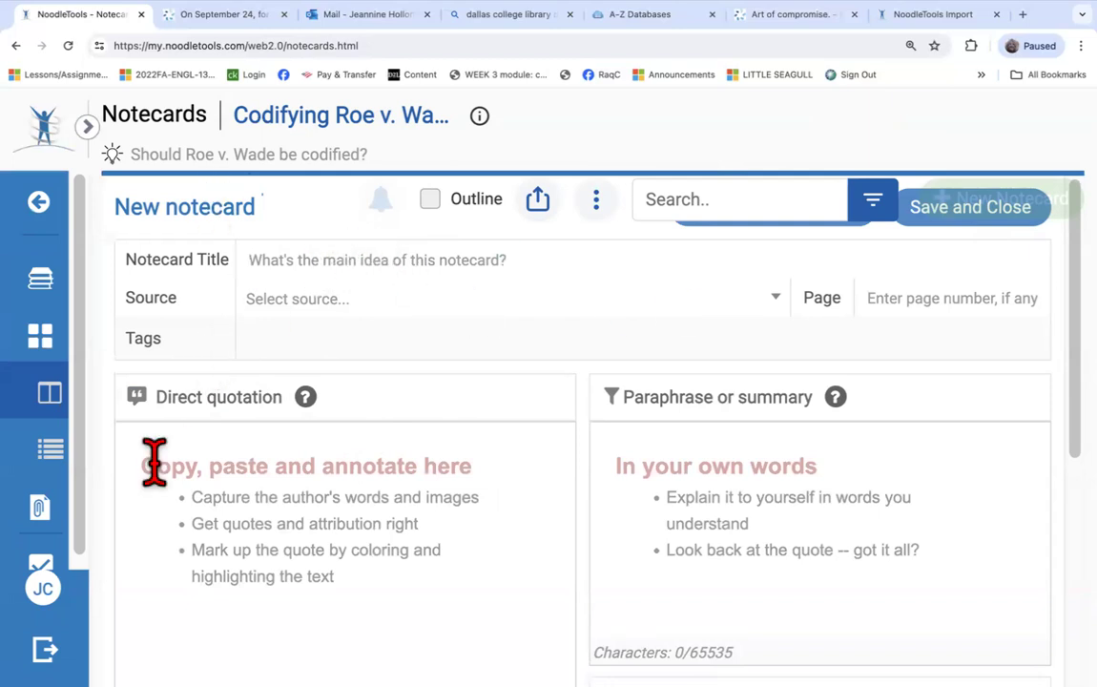
pyautogui.click(52, 339)
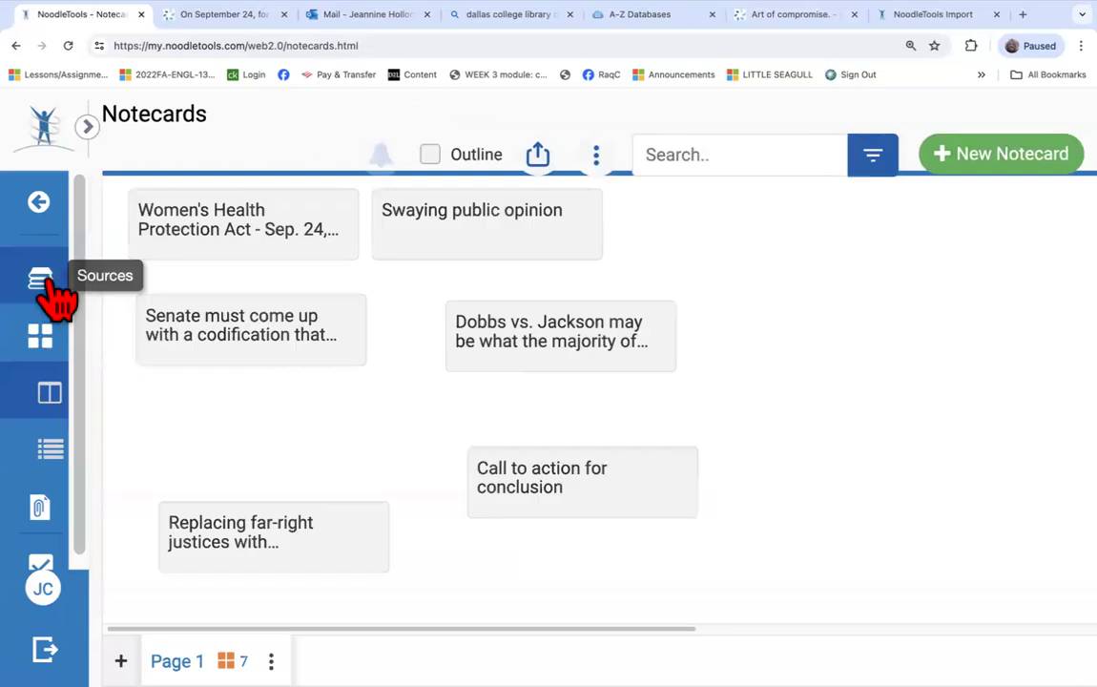
pyautogui.click(43, 282)
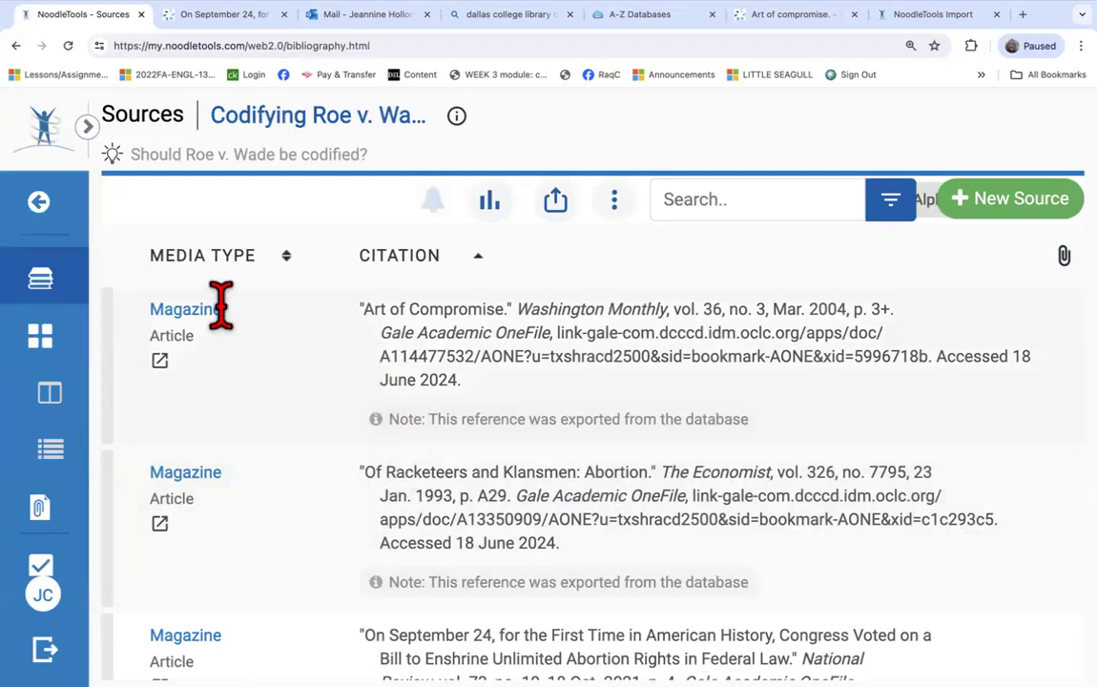
pyautogui.click(447, 324)
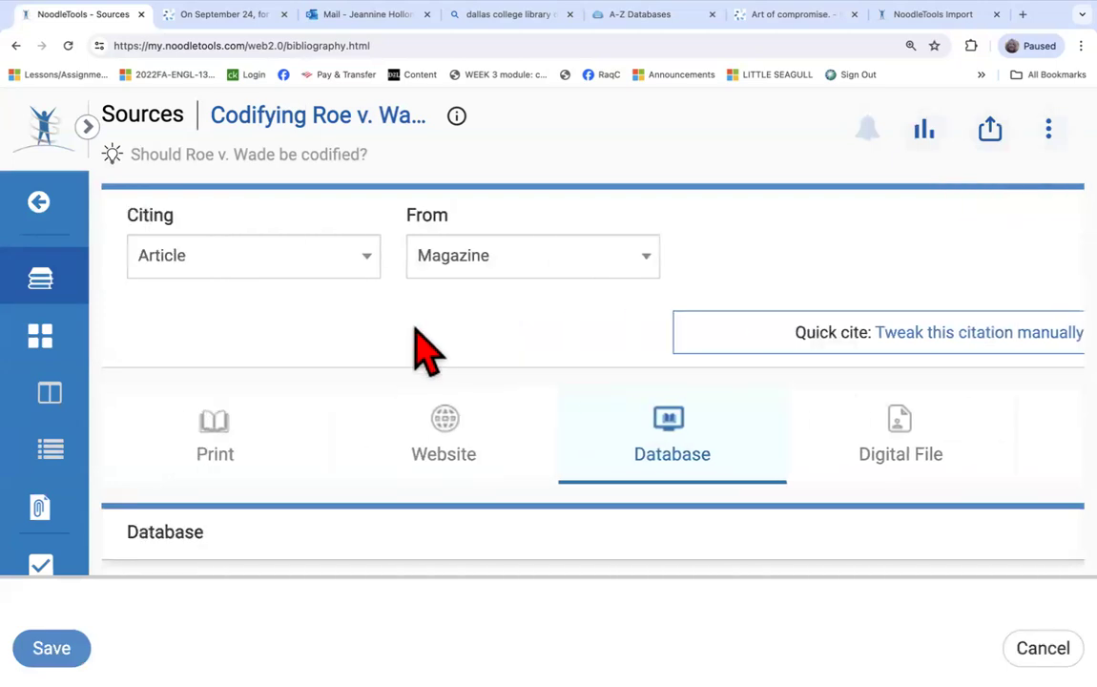
# Create a new notecard and link it to the "Art of Compromise" Washington Monthly source.
pyautogui.click(41, 335)
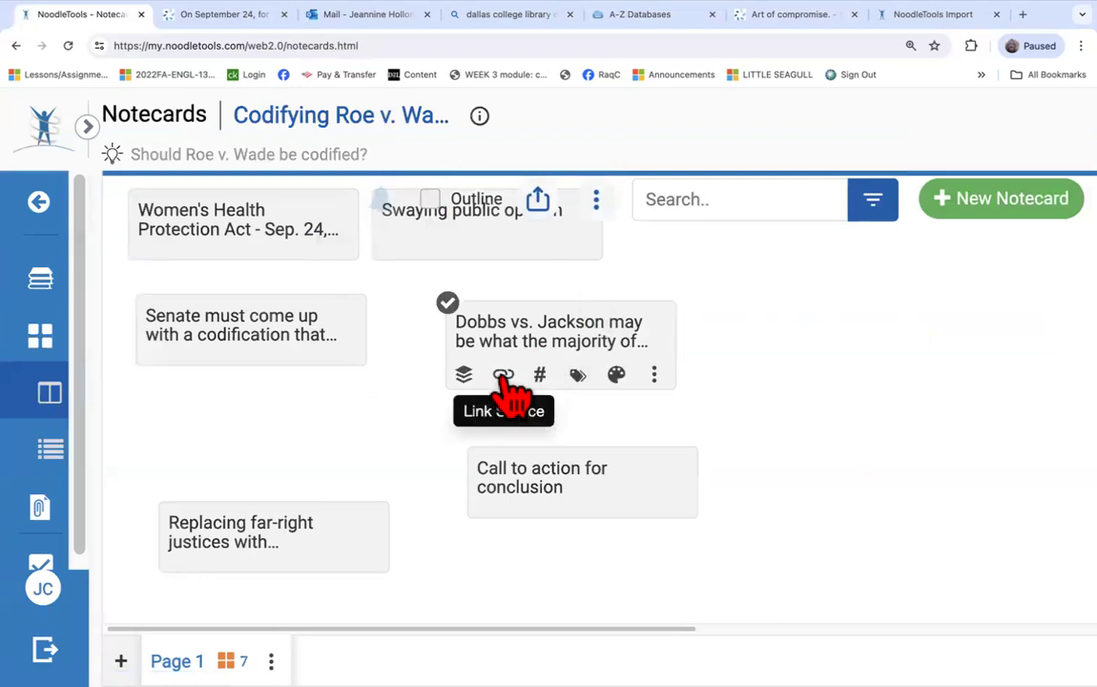
pyautogui.click(957, 208)
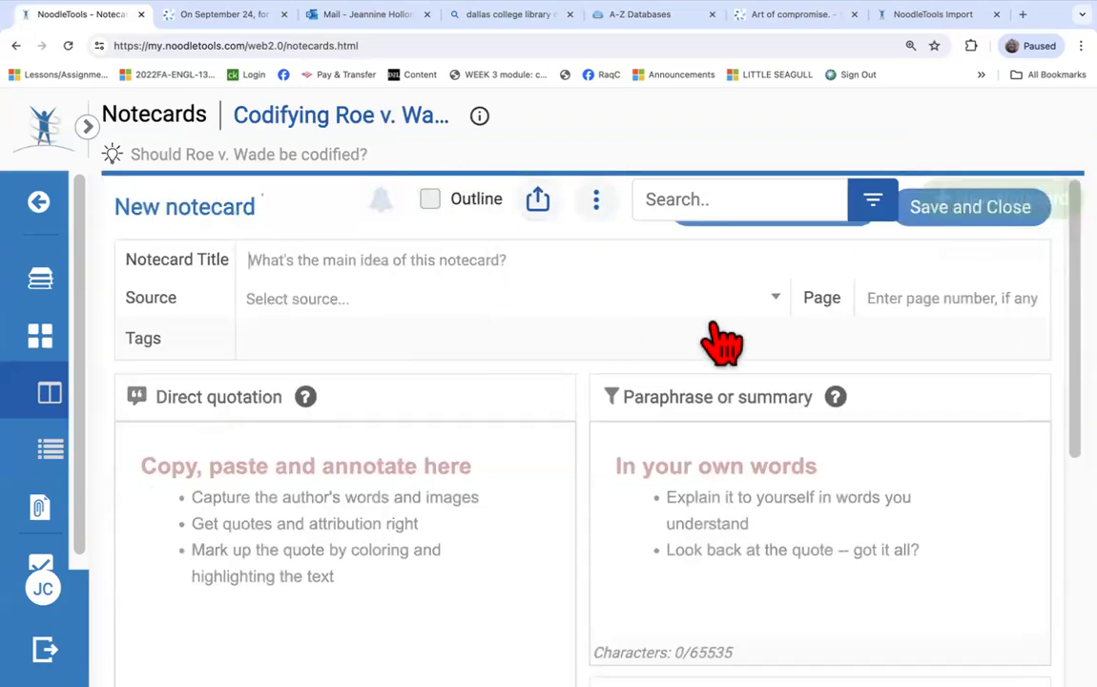
pyautogui.click(776, 300)
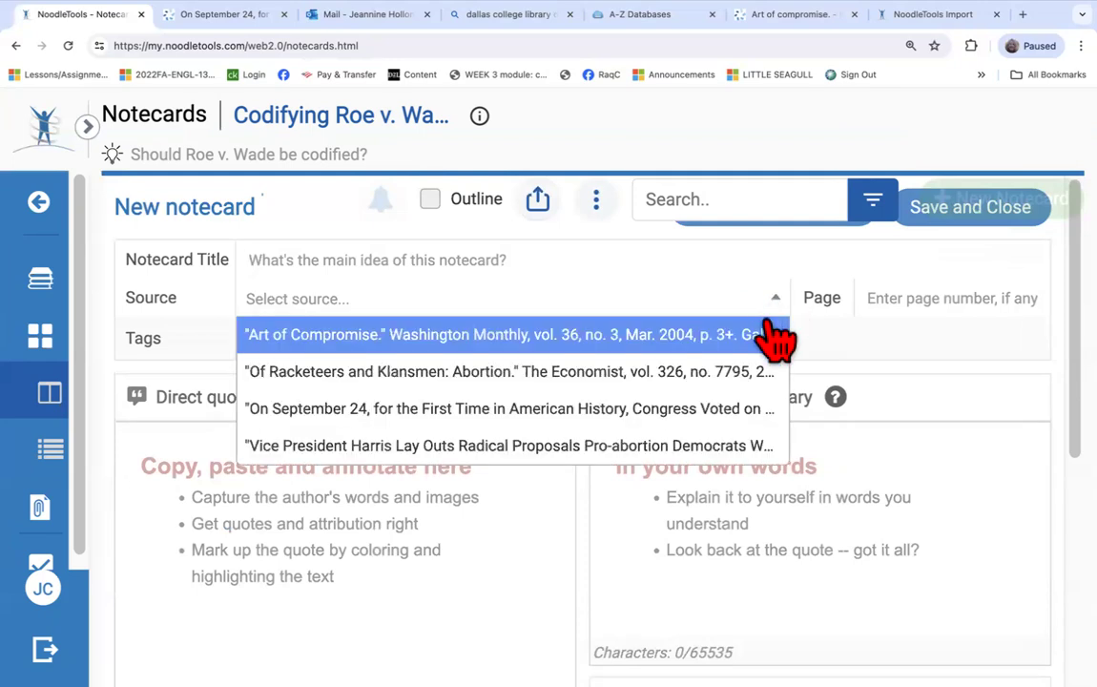
pyautogui.click(735, 343)
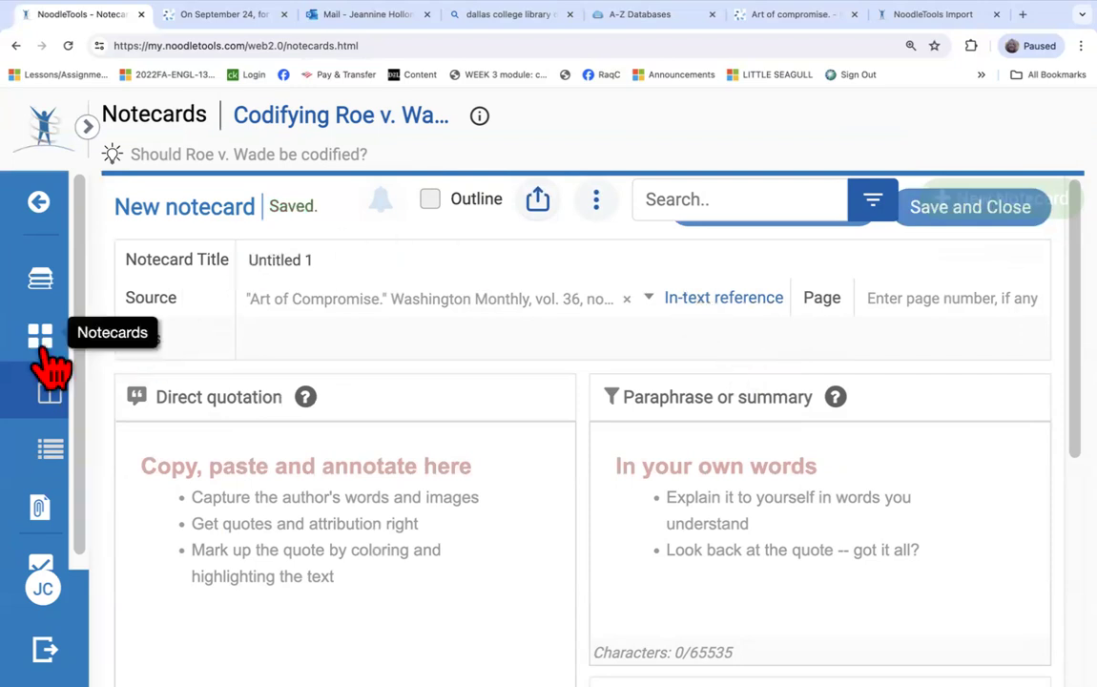
# Open the "Art of Compromise" article from the project's sources and copy the passage from "The Maryland General Assembly accomplished" through "serious deformity or abnormality.".
pyautogui.click(41, 281)
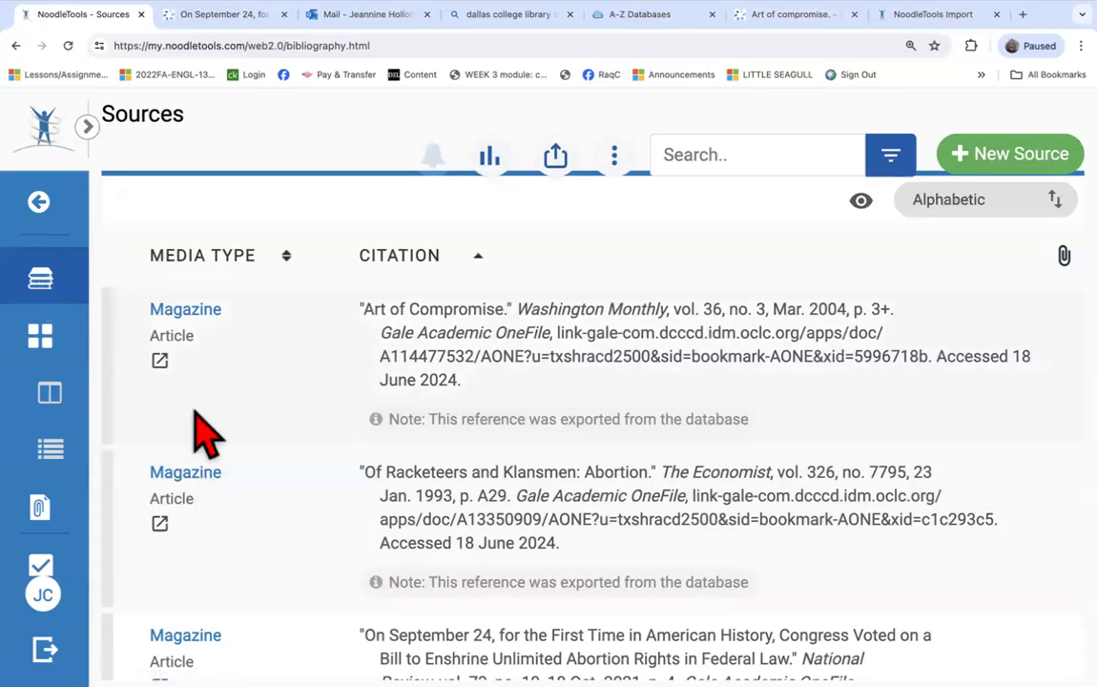
pyautogui.click(160, 364)
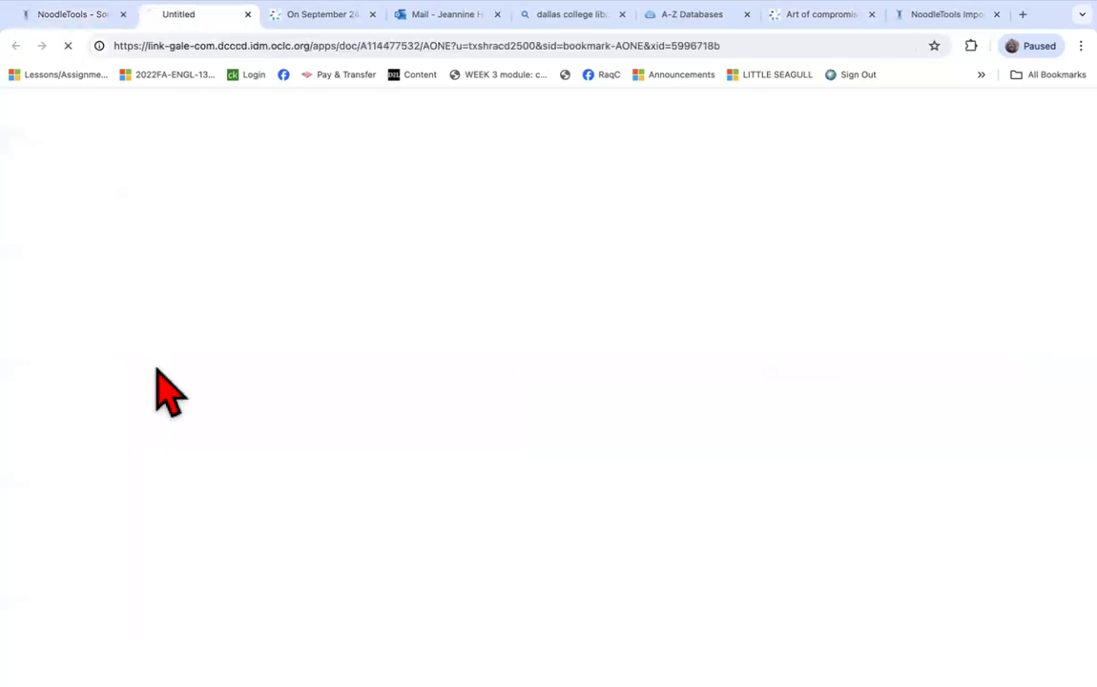
pyautogui.scroll(-1, 176, 449)
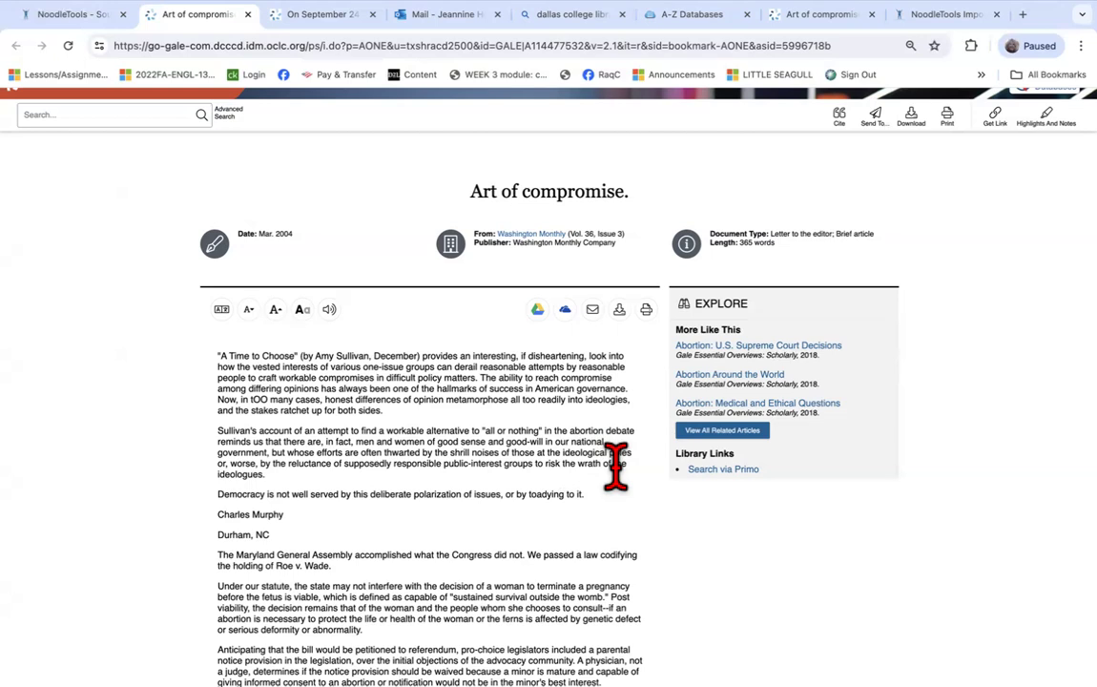
pyautogui.scroll(-3, 615, 467)
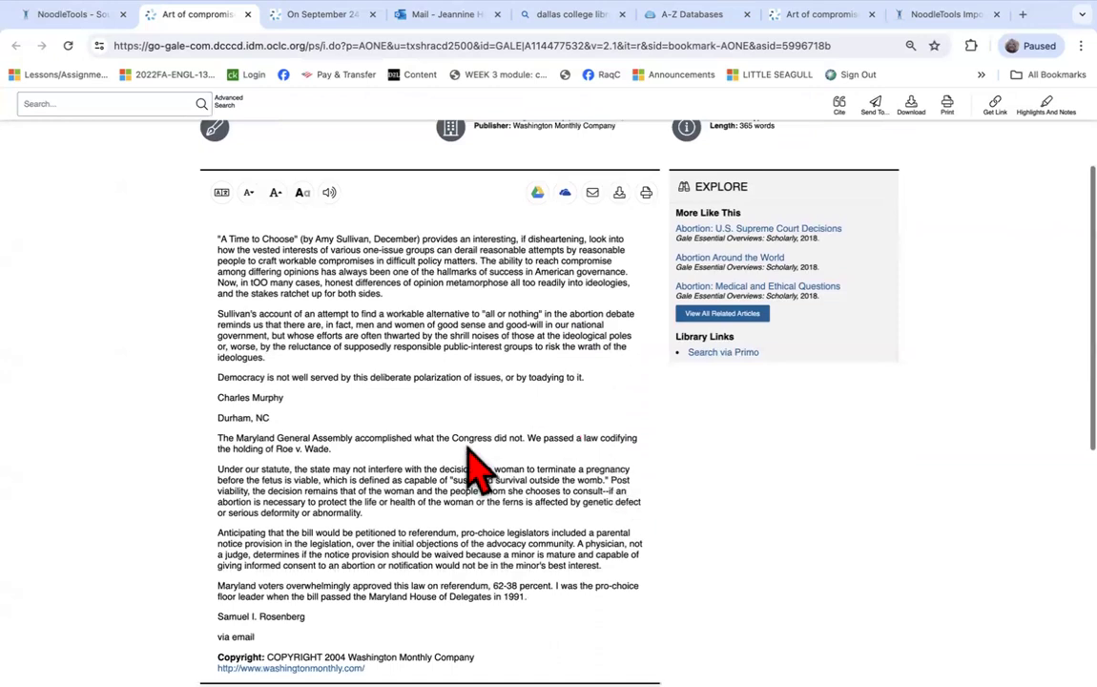
pyautogui.scroll(-3, 370, 482)
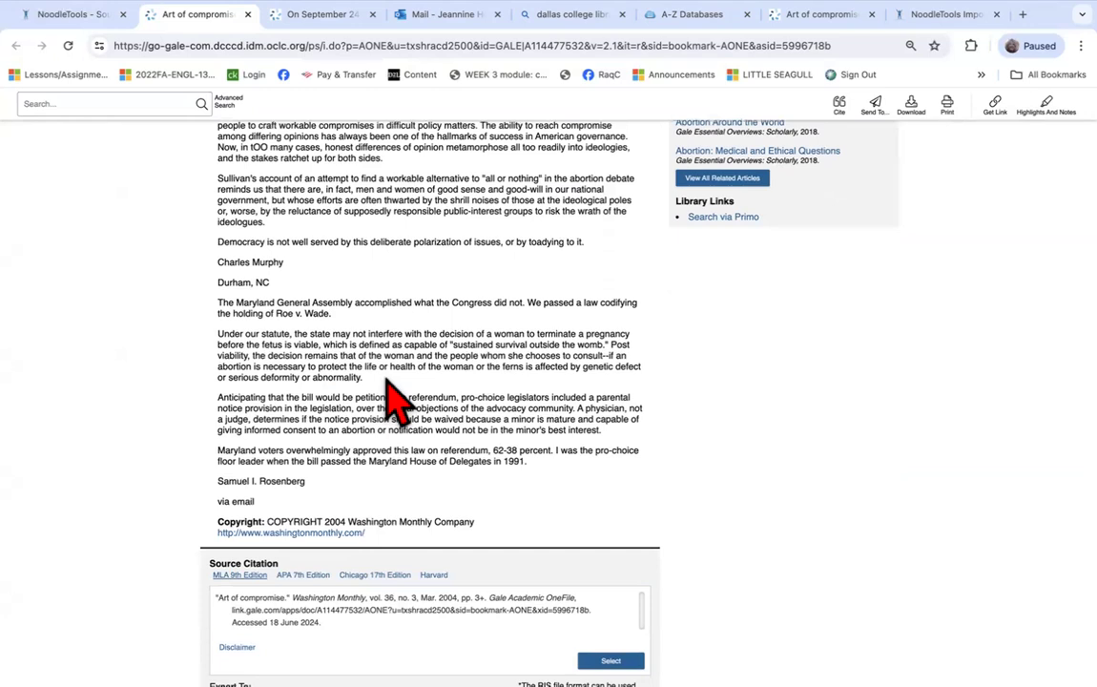
pyautogui.scroll(-1, 396, 401)
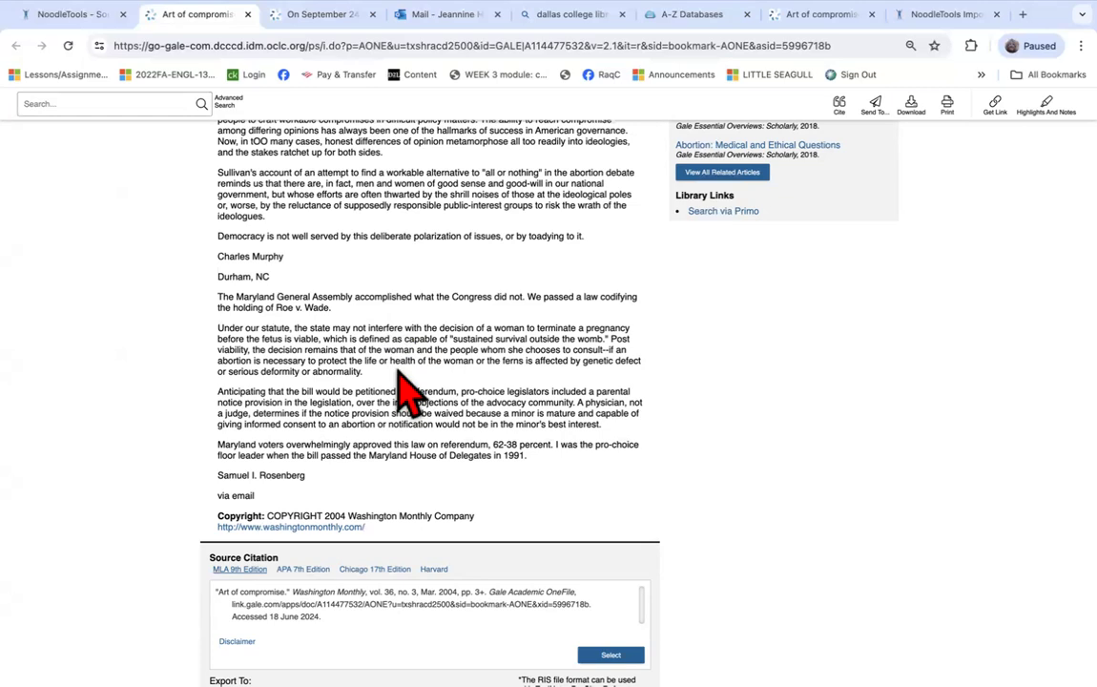
pyautogui.moveTo(365, 372); pyautogui.dragTo(213, 298)
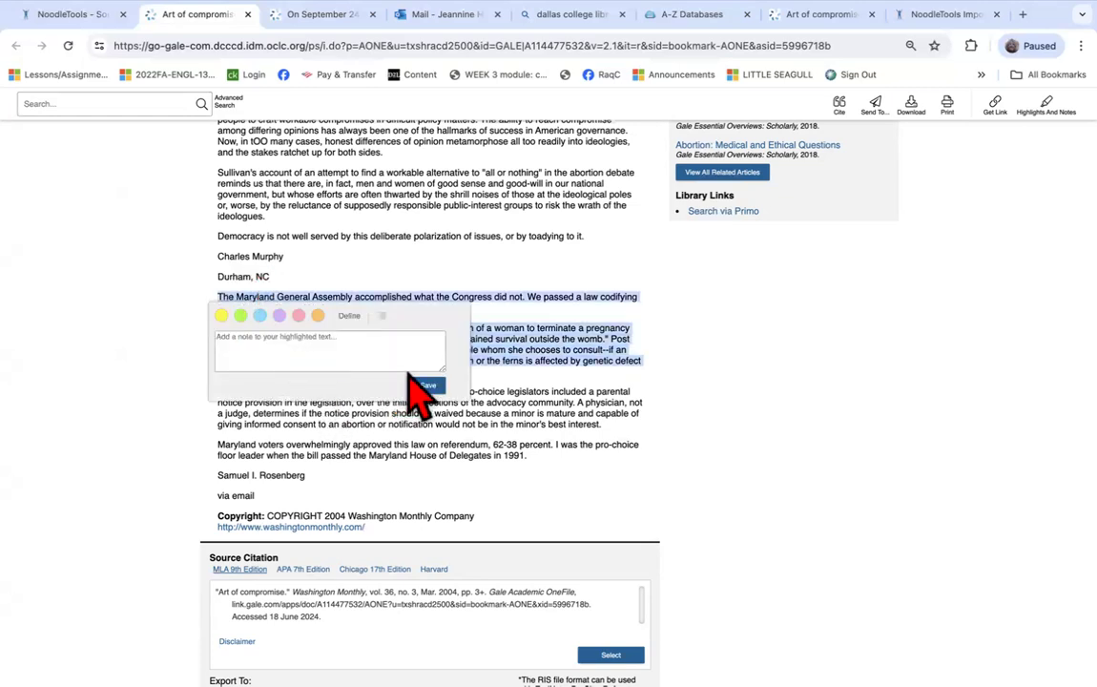
pyautogui.rightClick(495, 348)
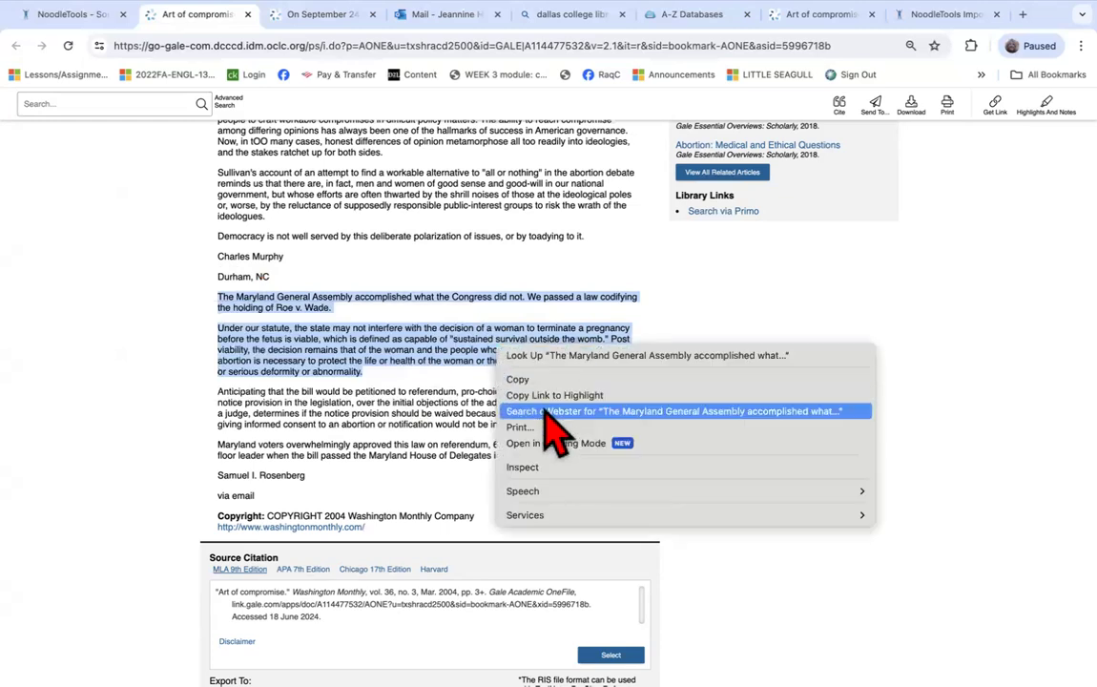
pyautogui.click(542, 380)
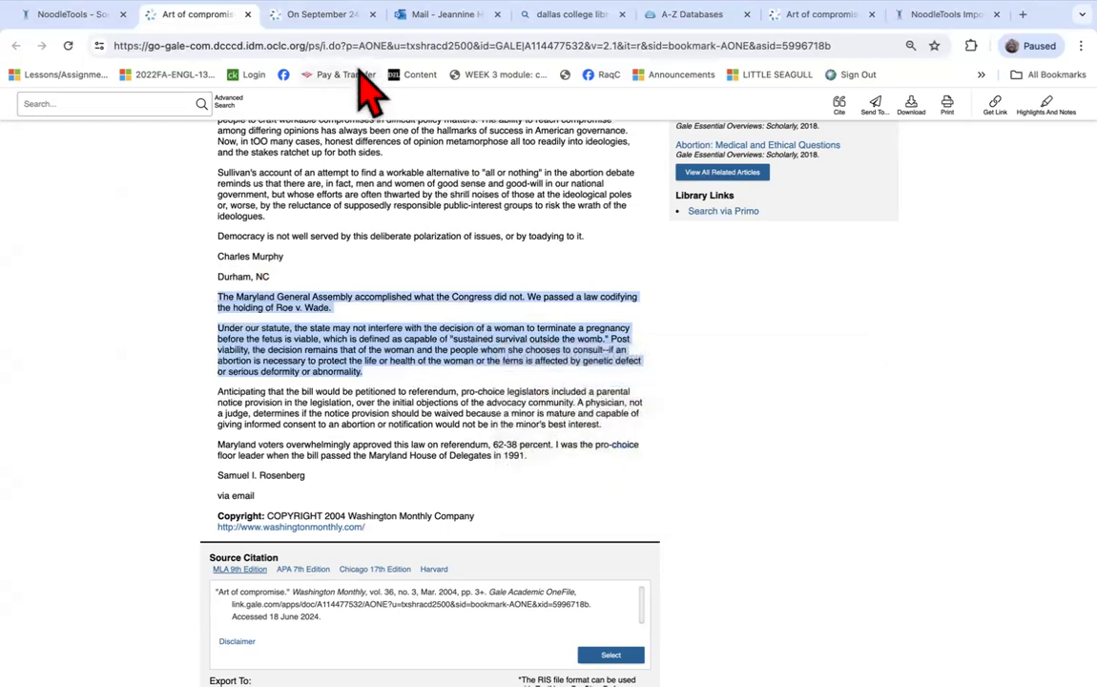
# Create a new notecard in NoodleTools, paste the copied Maryland General Assembly passage as its direct quotation, and check the pasted text.
pyautogui.click(84, 14)
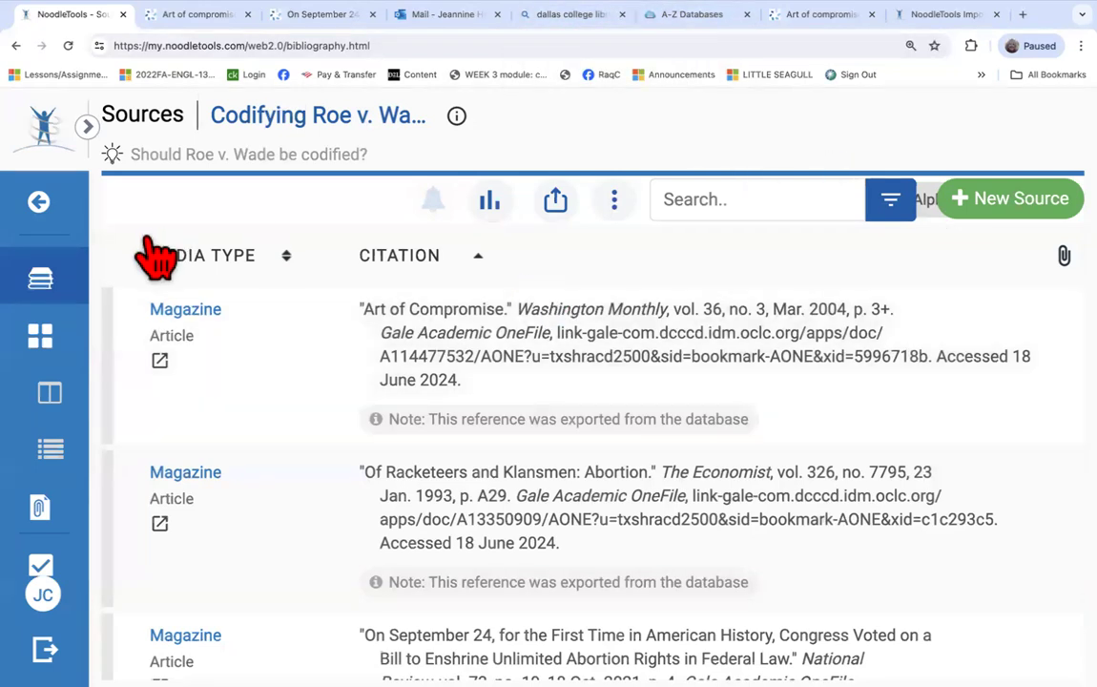
pyautogui.click(42, 339)
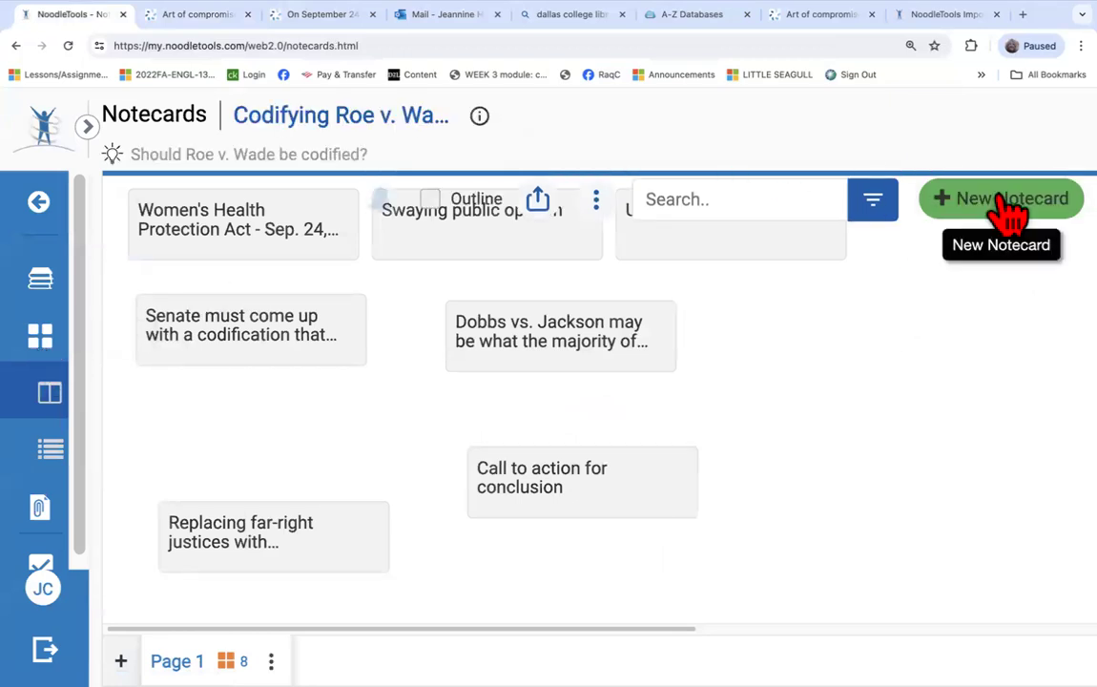
pyautogui.click(1008, 200)
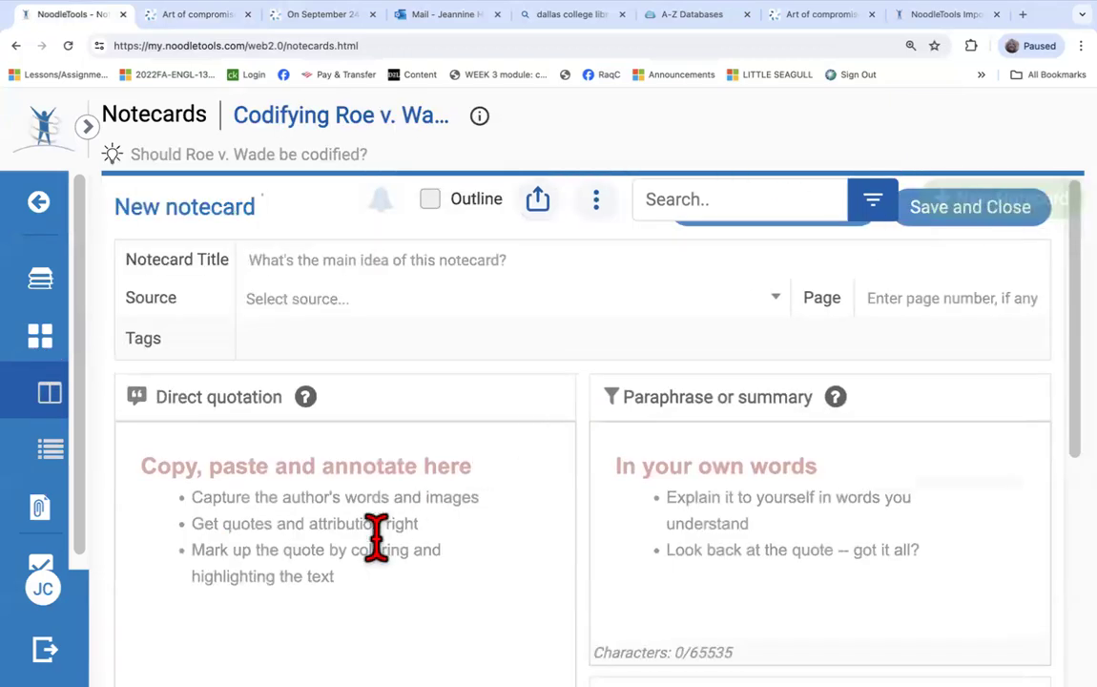
pyautogui.click(317, 500)
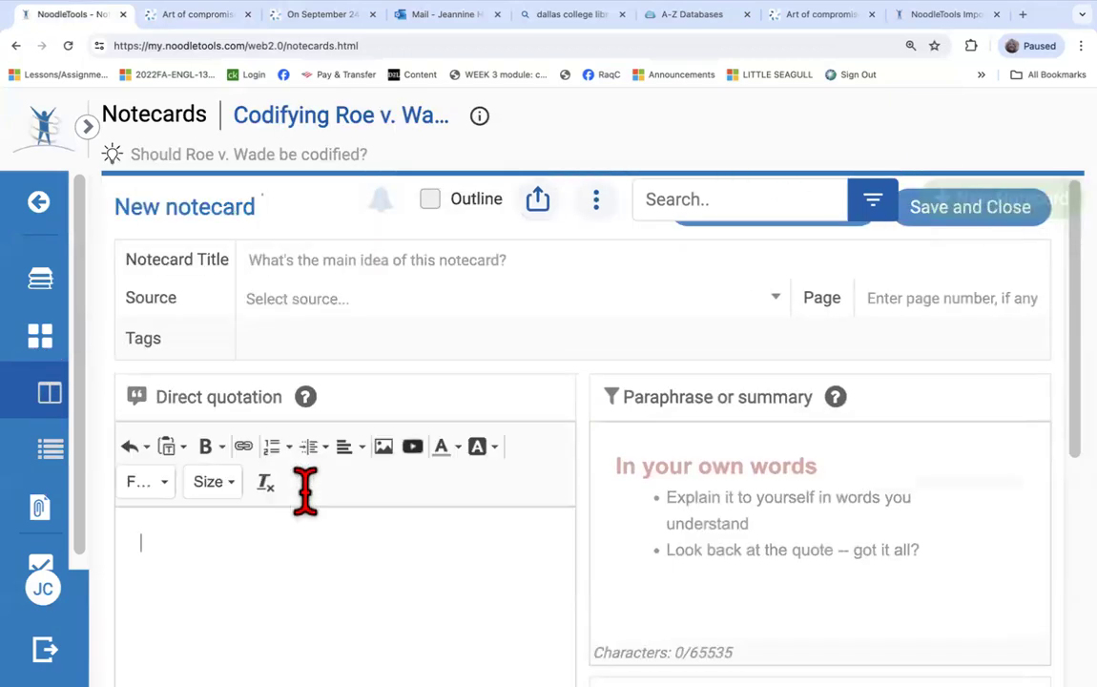
pyautogui.rightClick(282, 554)
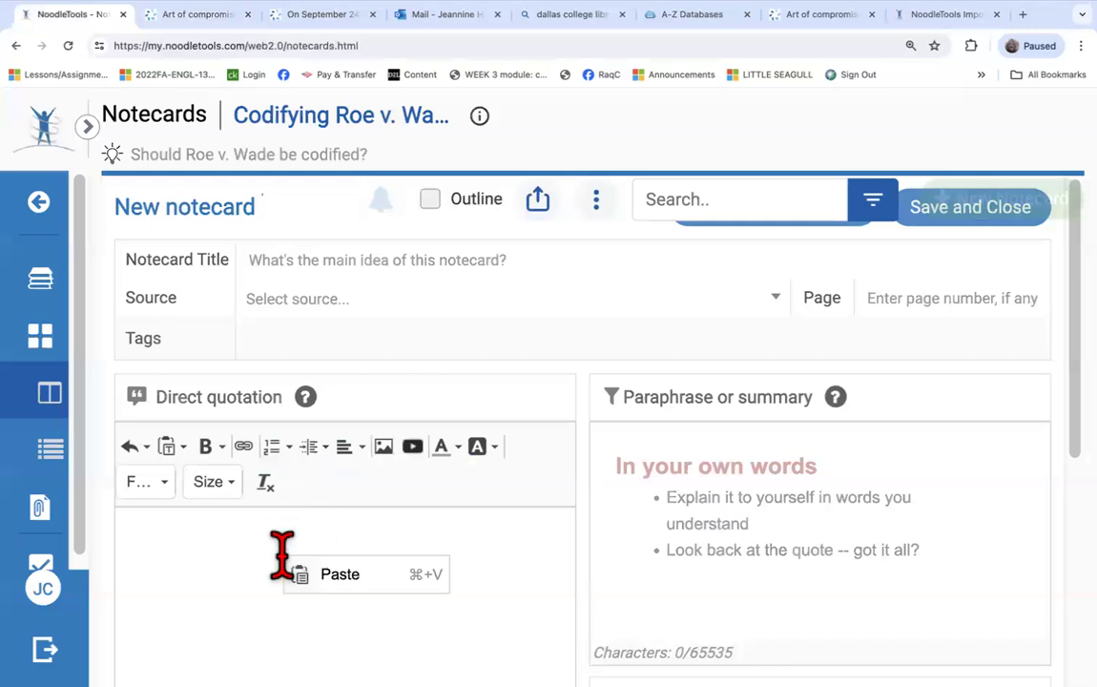
pyautogui.click(343, 577)
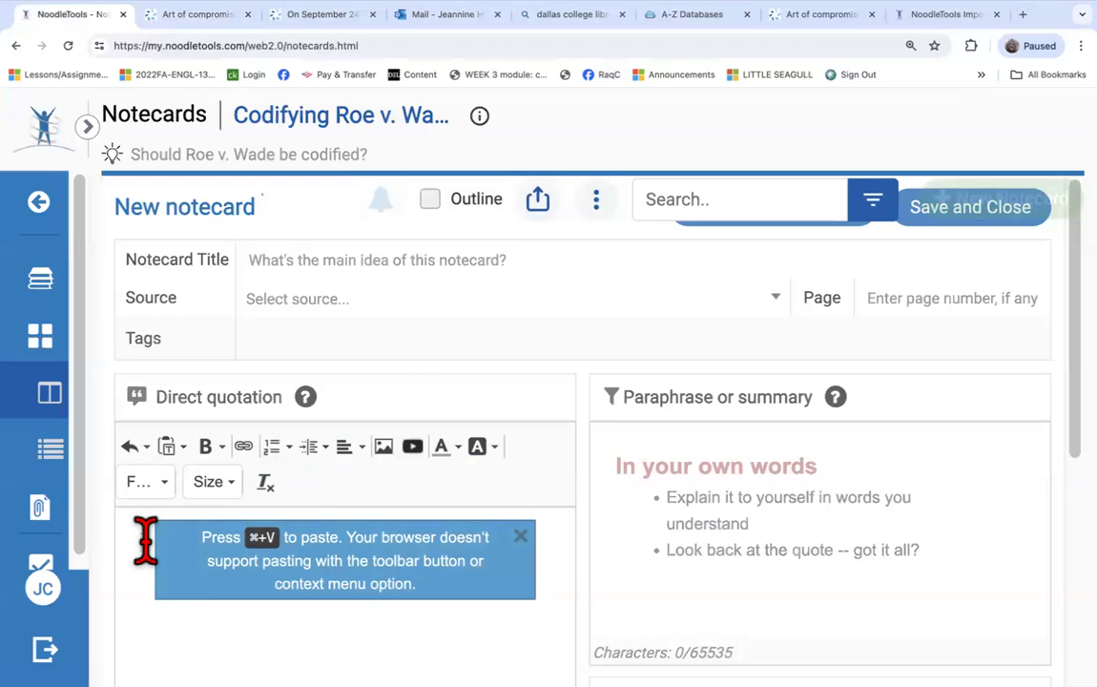
pyautogui.press('super+v')
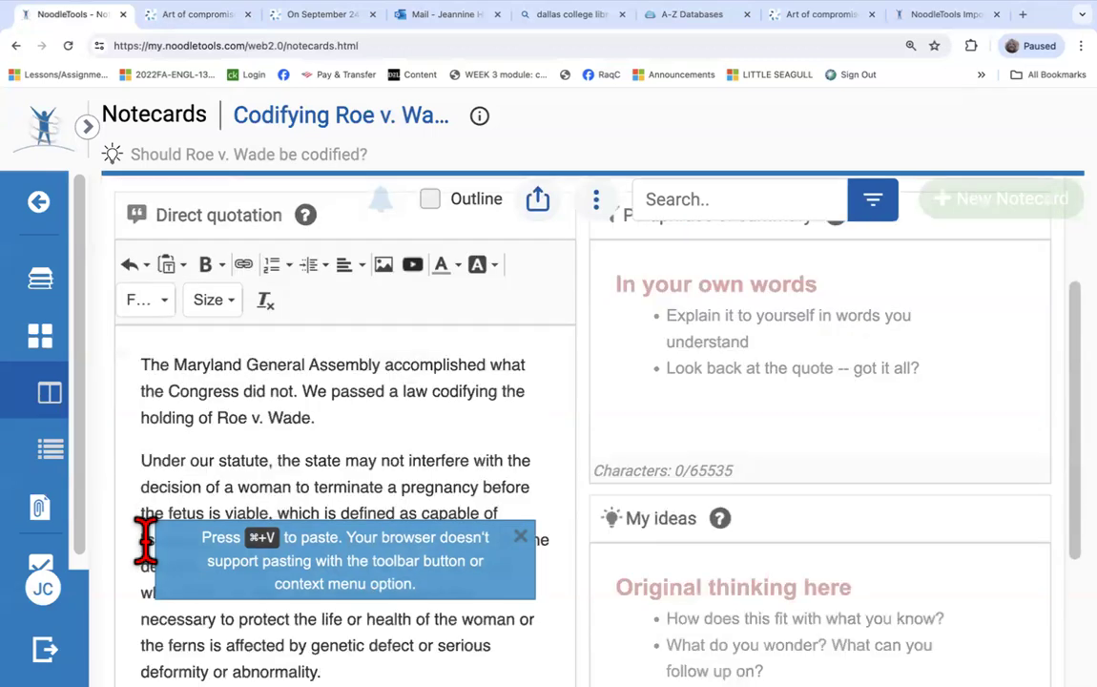
pyautogui.scroll(2, 217, 424)
pyautogui.scroll(-1, 218, 427)
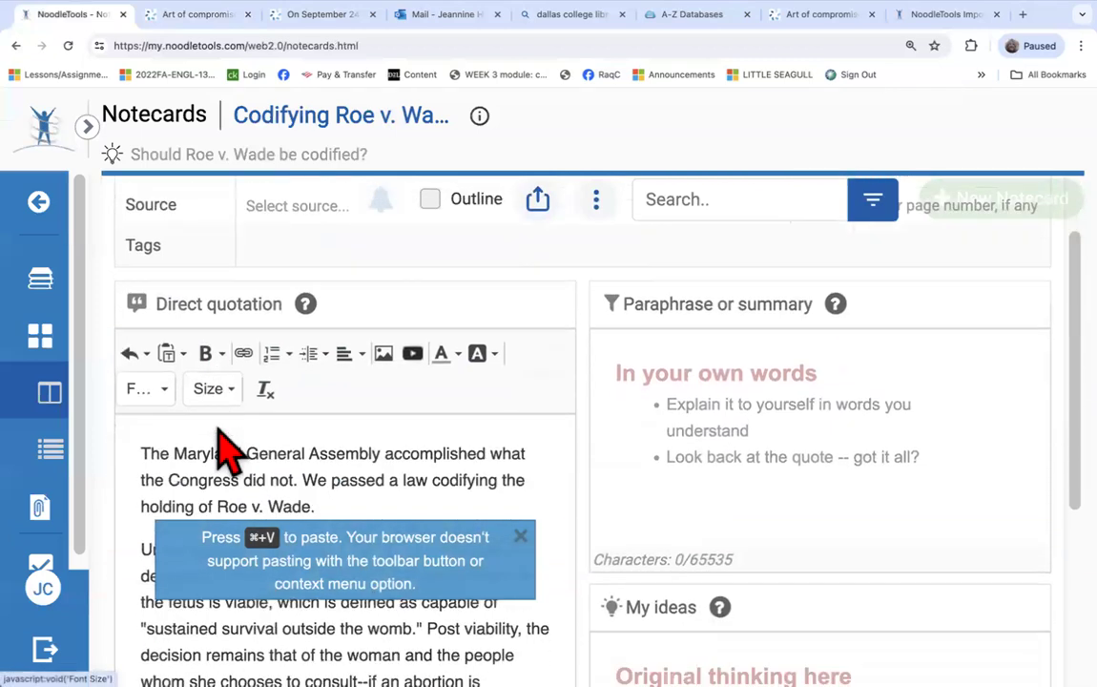
pyautogui.scroll(-5, 218, 434)
pyautogui.scroll(1, 217, 421)
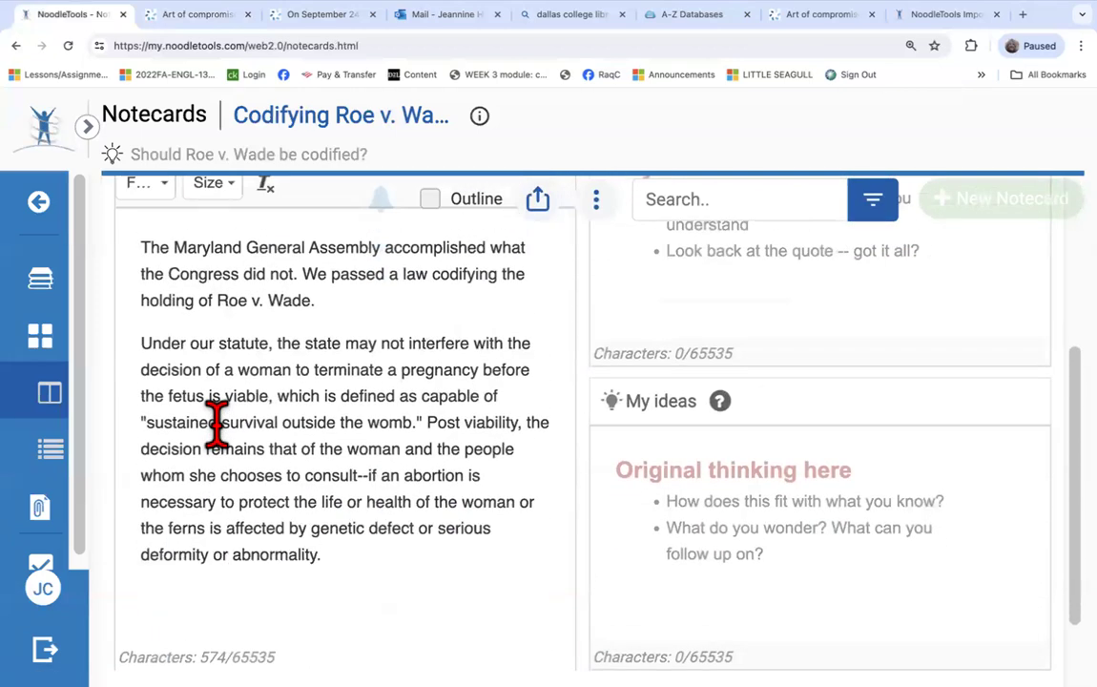
# Title the notecard "Maryland codified Roe v. Wade" and link it to the "Art of Compromise" Washington Monthly source.
pyautogui.scroll(5, 211, 434)
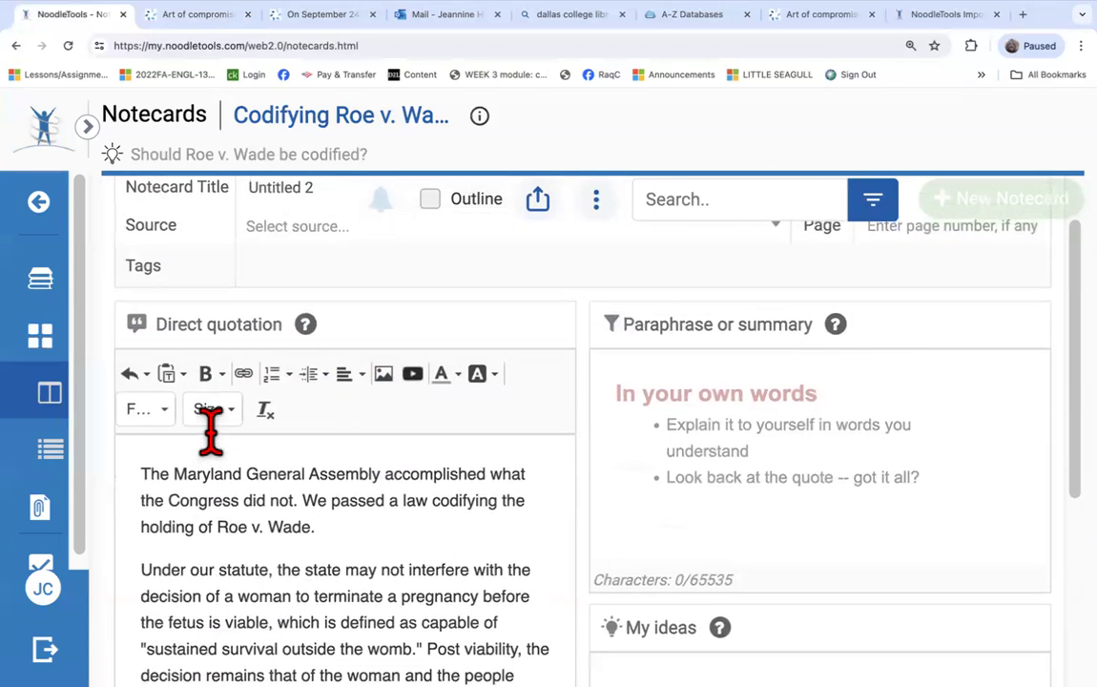
pyautogui.scroll(1, 211, 435)
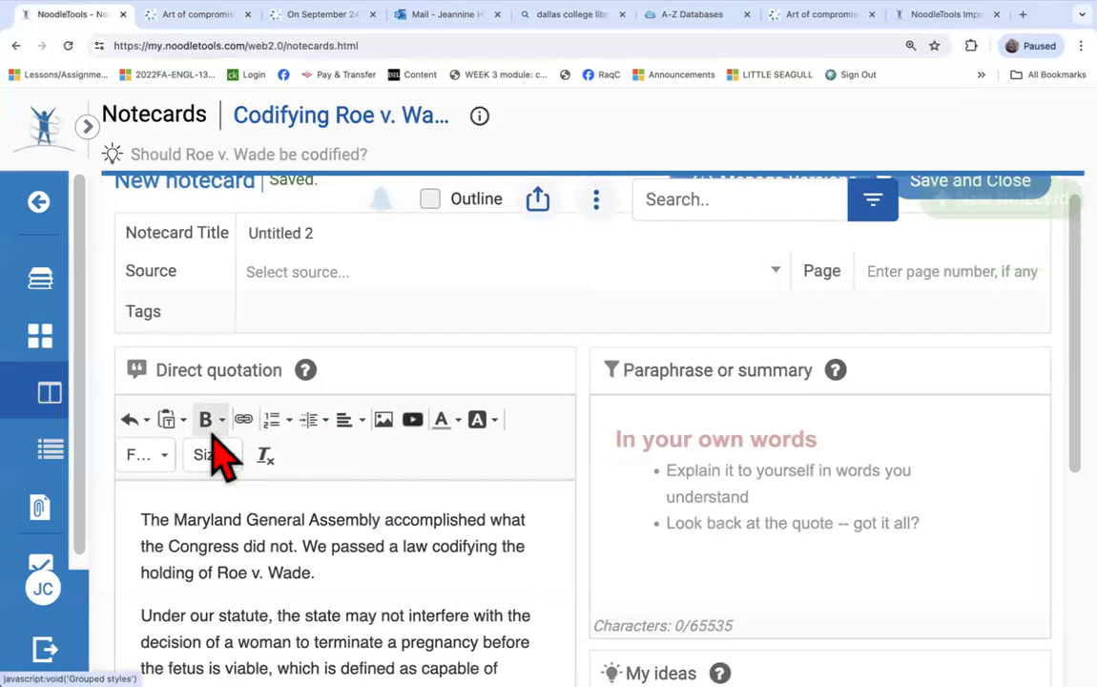
pyautogui.click(275, 233)
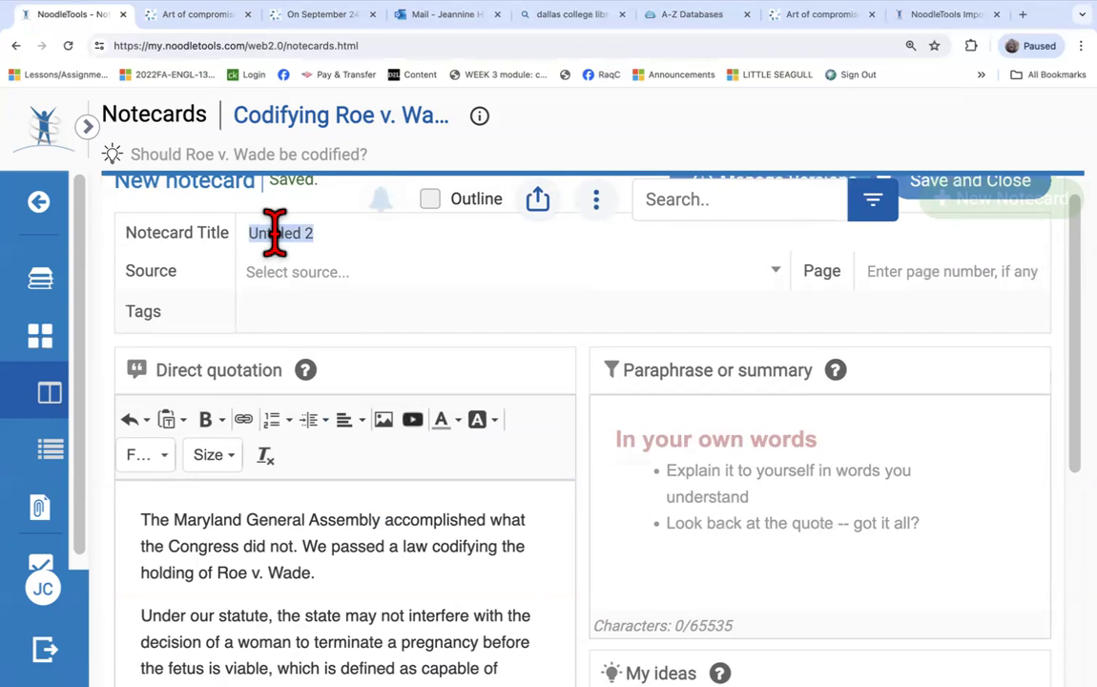
pyautogui.write('Maryland cofie')
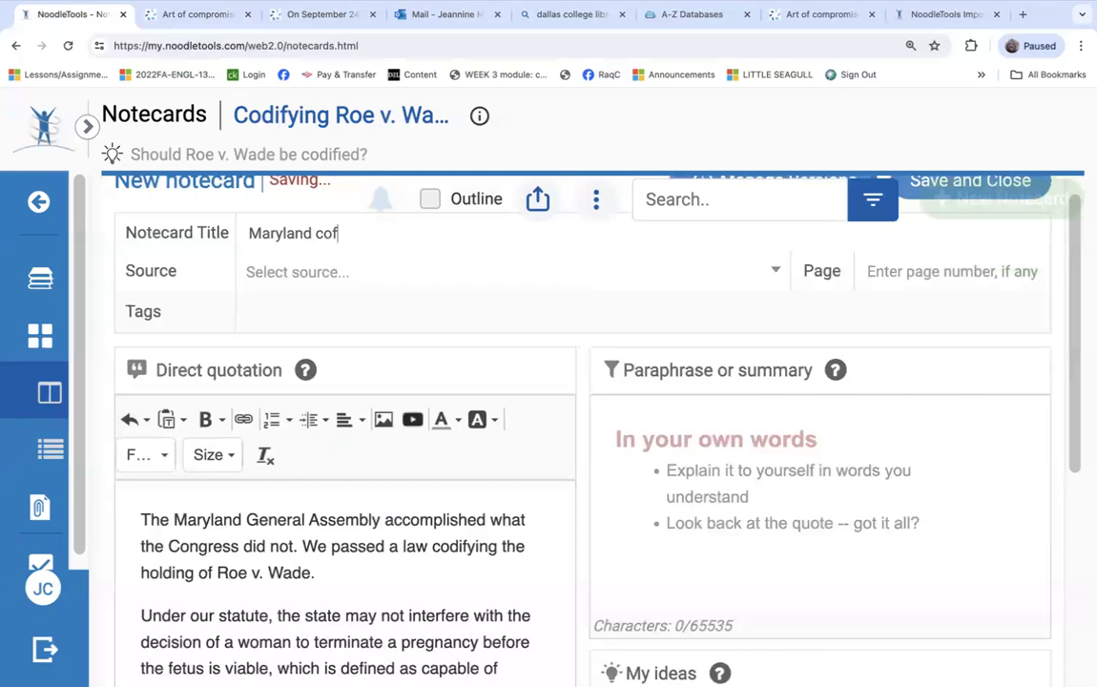
pyautogui.press('BackSpace')
pyautogui.press('BackSpace')
pyautogui.press('BackSpace')
pyautogui.write('dified Roe ')
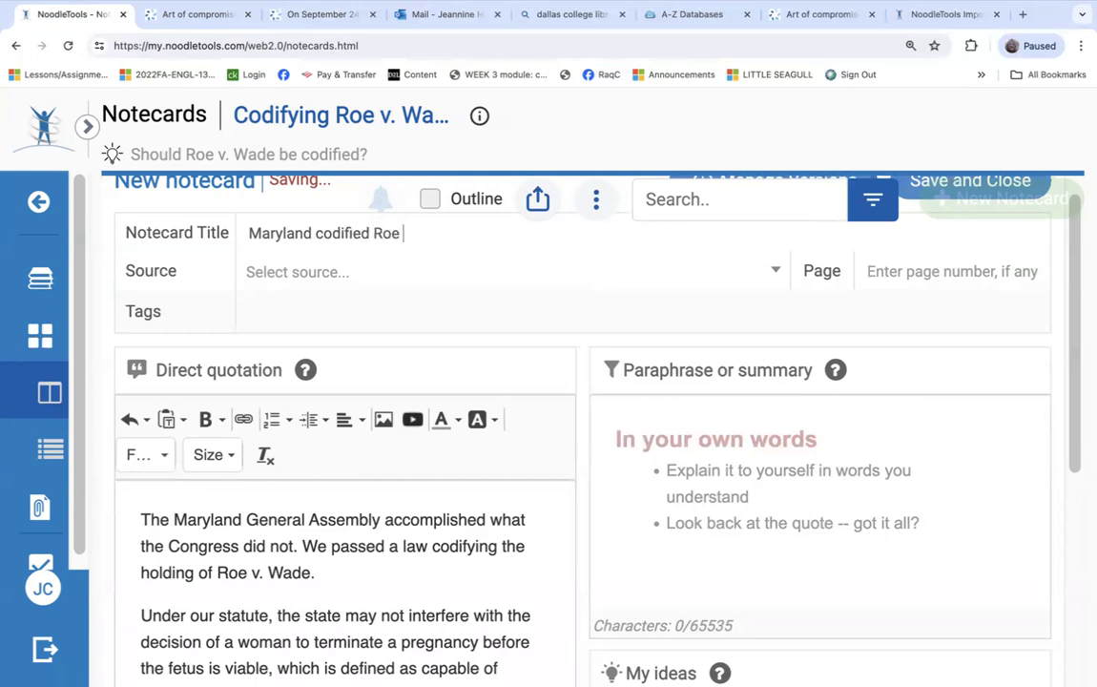
pyautogui.write('v. Wade')
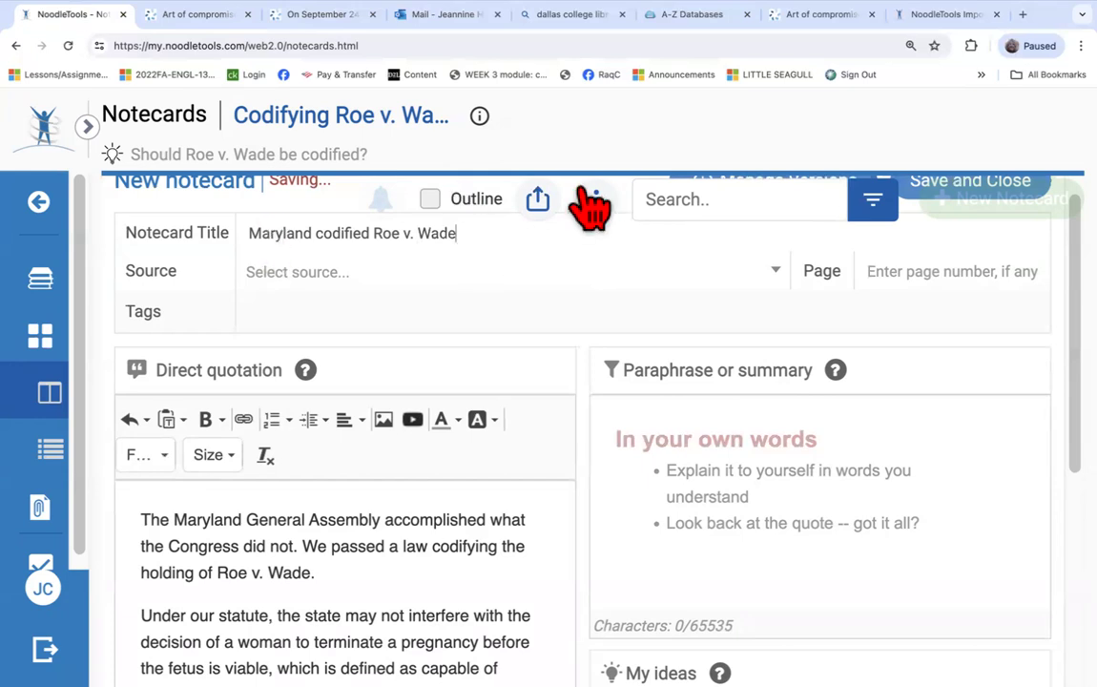
pyautogui.click(778, 283)
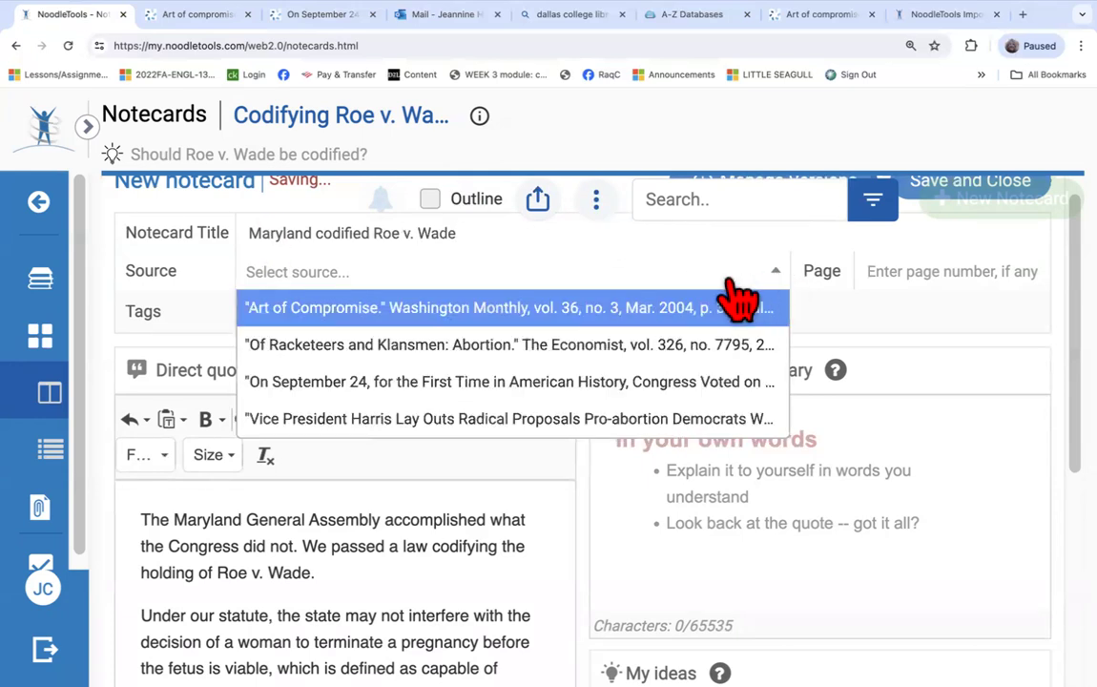
pyautogui.click(486, 315)
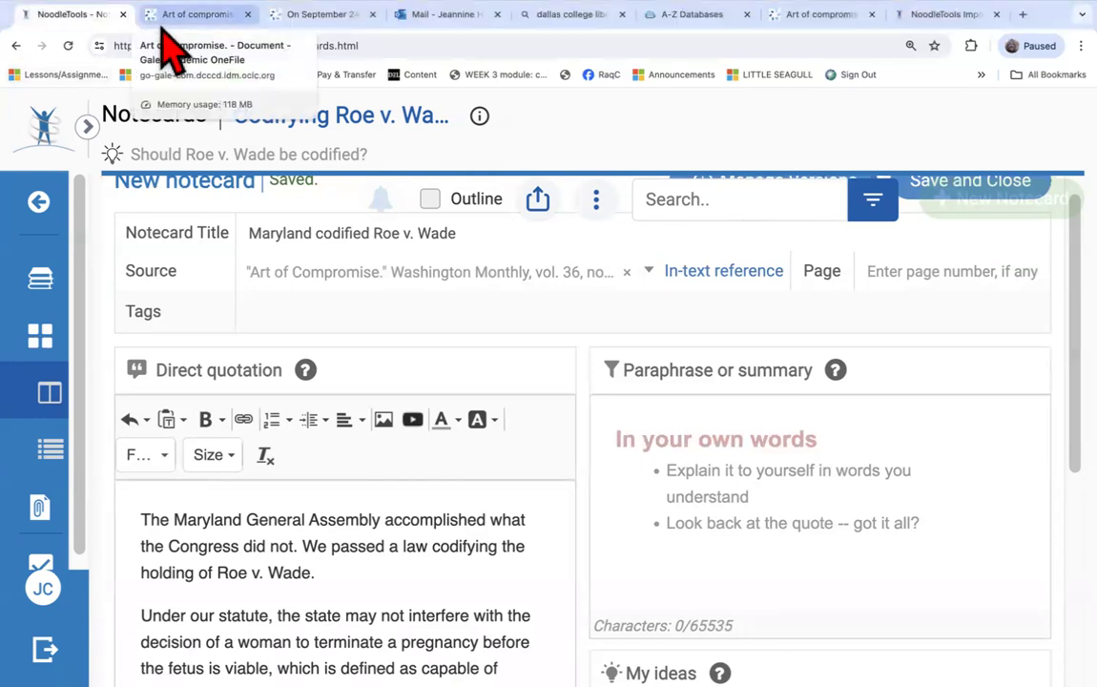
# Download the "Art of compromise" article as a PDF from Gale Academic OneFile and look for the page number of the Maryland passage.
pyautogui.click(164, 27)
pyautogui.scroll(-1, 355, 410)
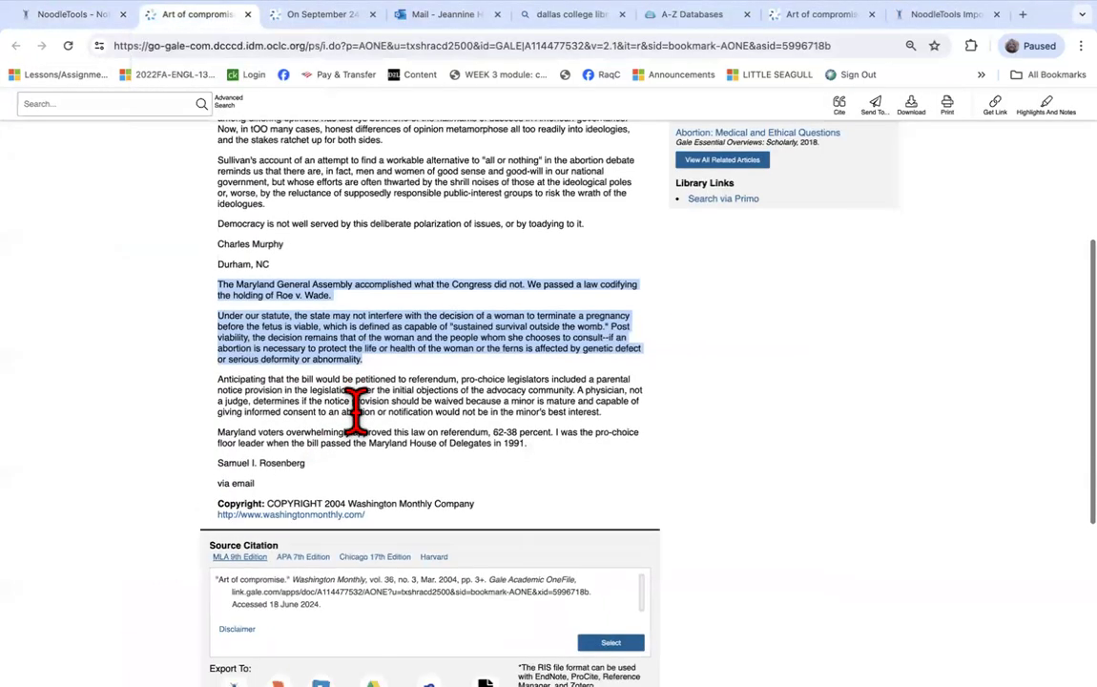
pyautogui.scroll(5, 358, 420)
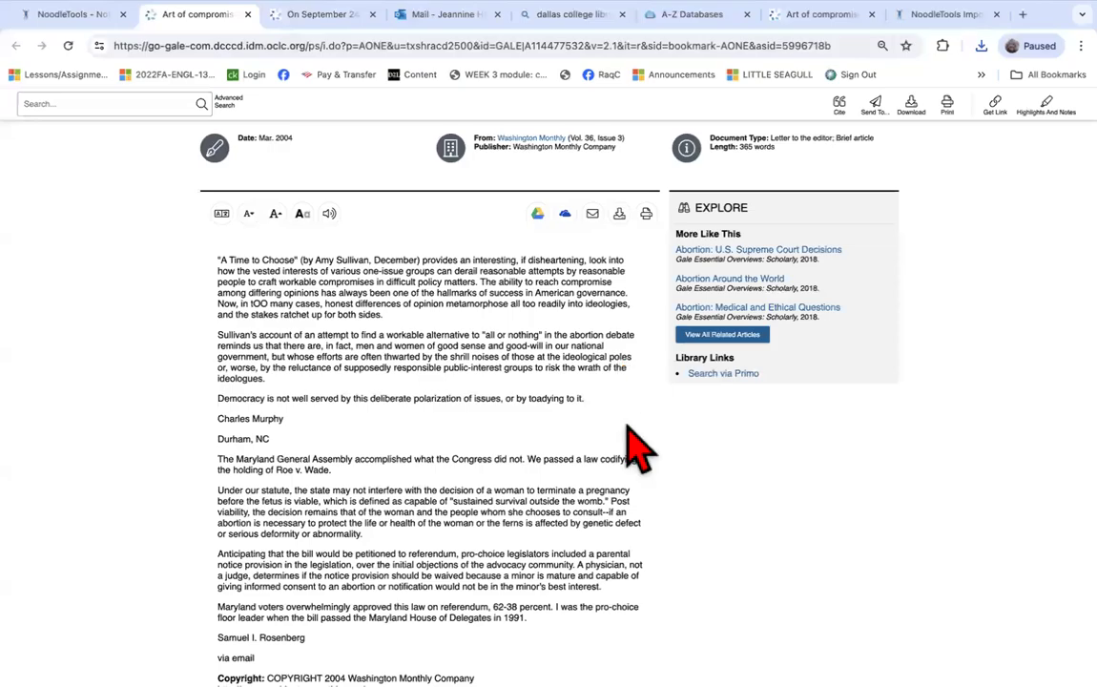
pyautogui.scroll(3, 542, 425)
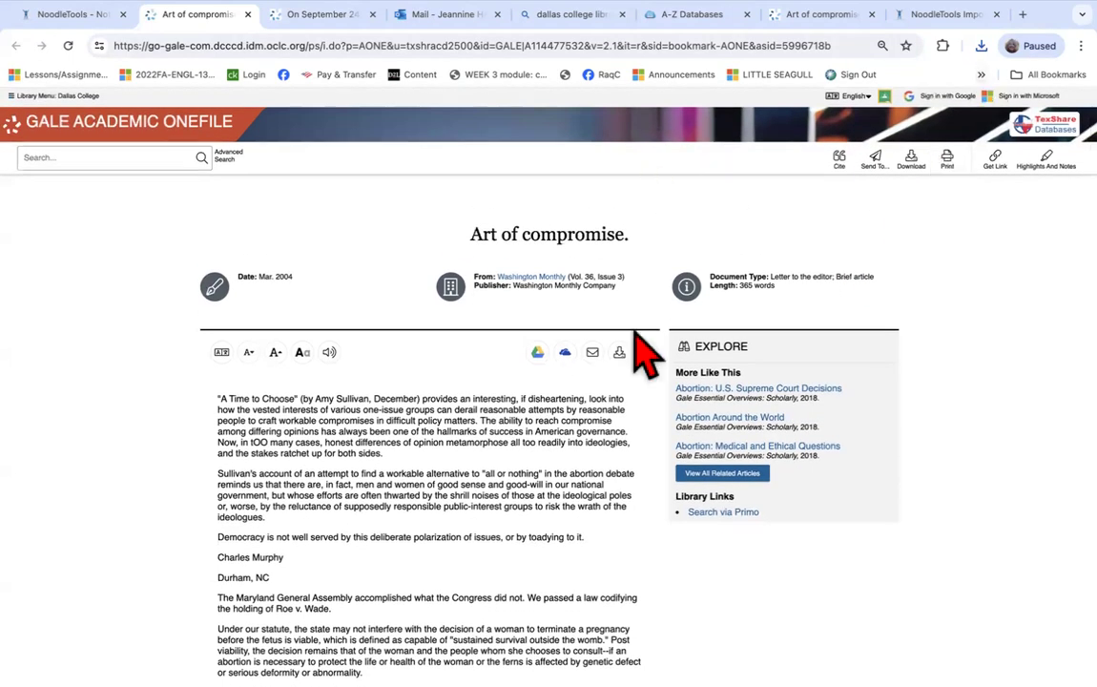
pyautogui.click(622, 363)
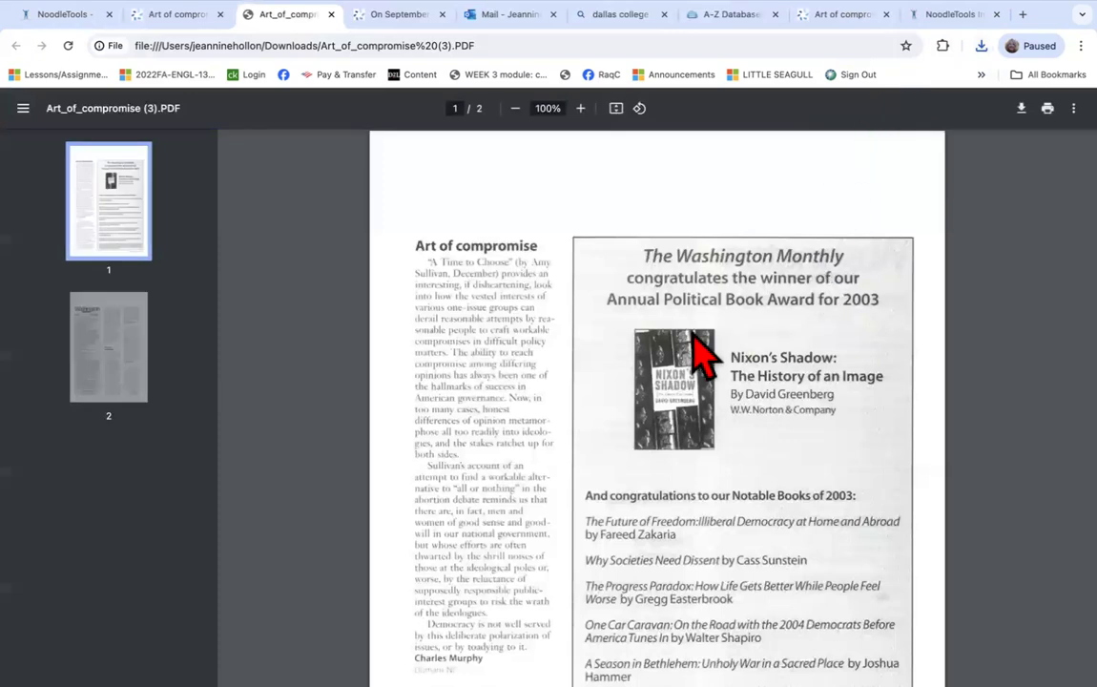
pyautogui.scroll(-3, 701, 355)
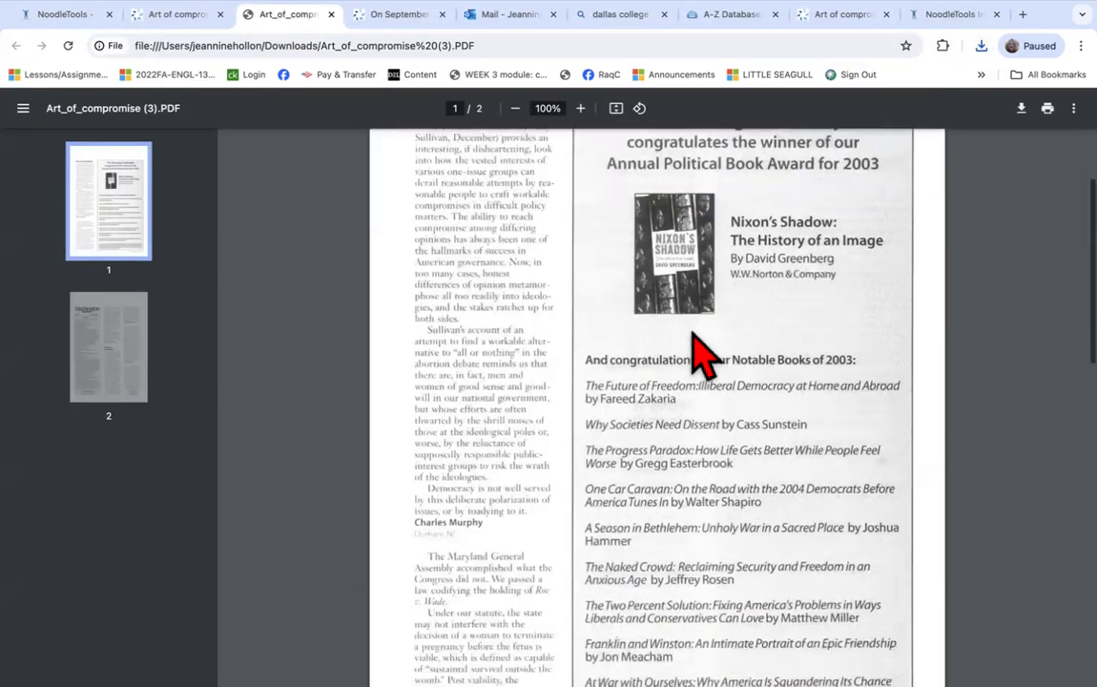
pyautogui.scroll(-2, 701, 355)
pyautogui.scroll(-3, 693, 341)
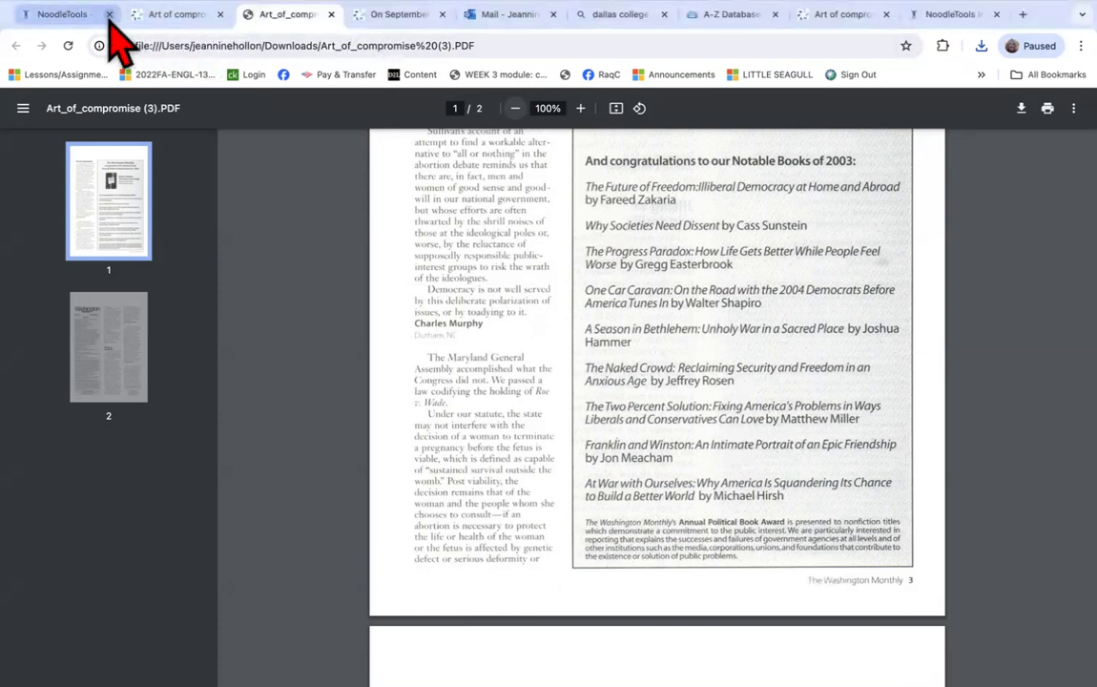
# Return to the NoodleTools notecard and add the parenthetical citation (3) before the final period of the direct quotation.
pyautogui.click(210, 23)
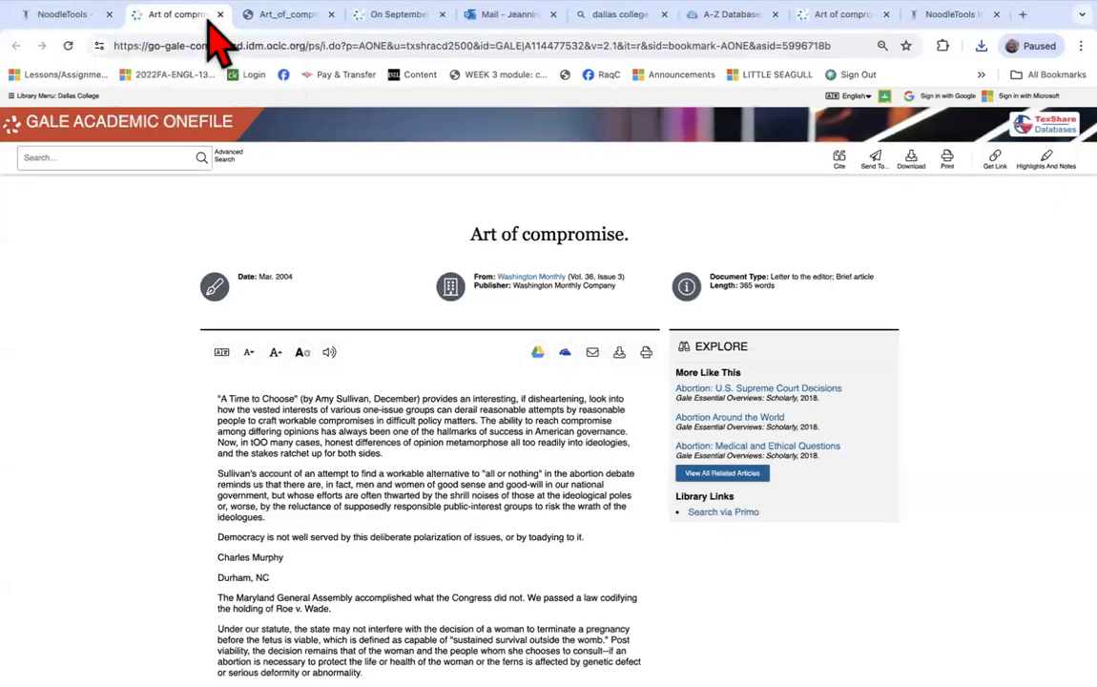
pyautogui.click(95, 17)
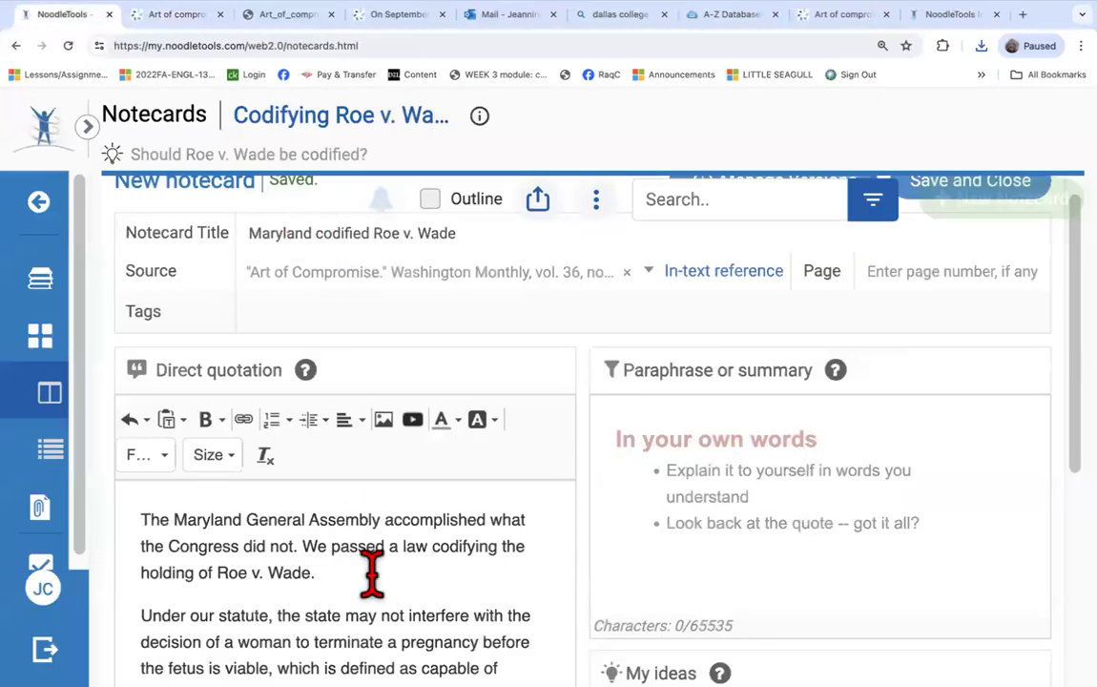
pyautogui.scroll(-3, 347, 529)
pyautogui.click(336, 537)
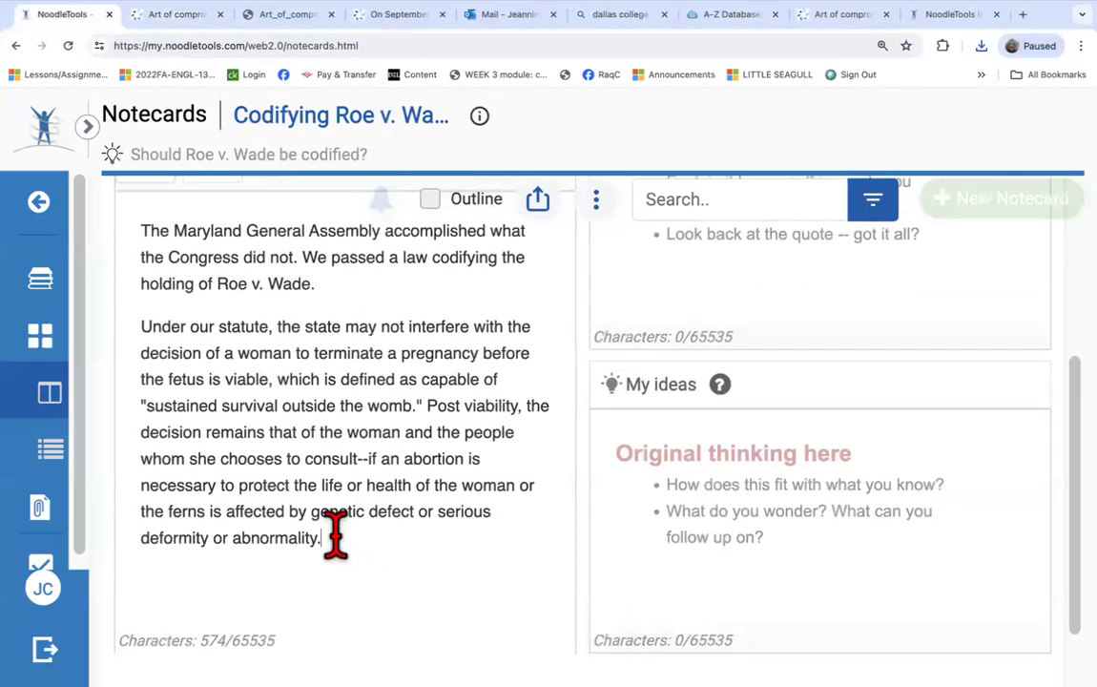
pyautogui.press('BackSpace')
pyautogui.write('(3).')
# Set the notecard's source page number to 3.
pyautogui.scroll(-1, 818, 494)
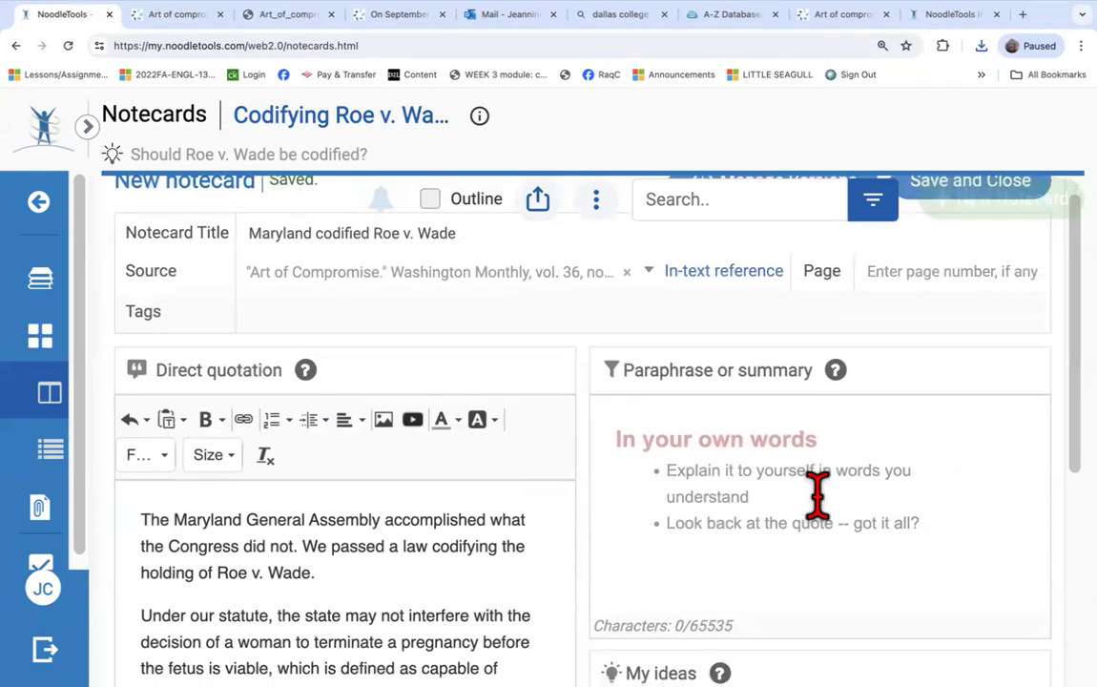
pyautogui.click(940, 277)
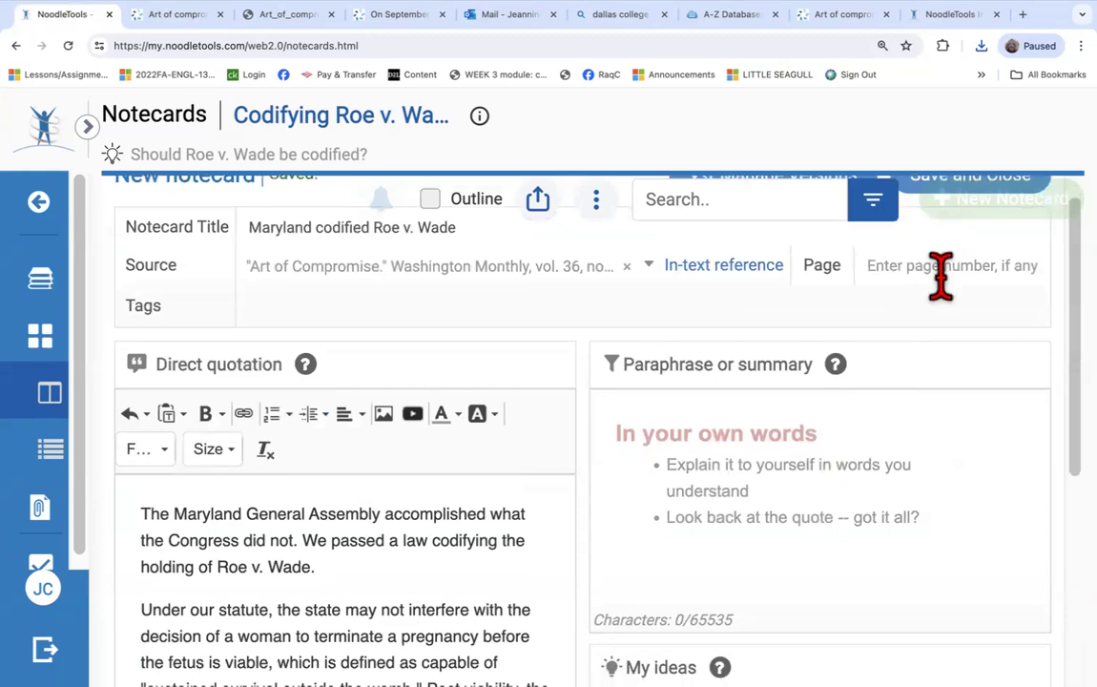
pyautogui.write('3')
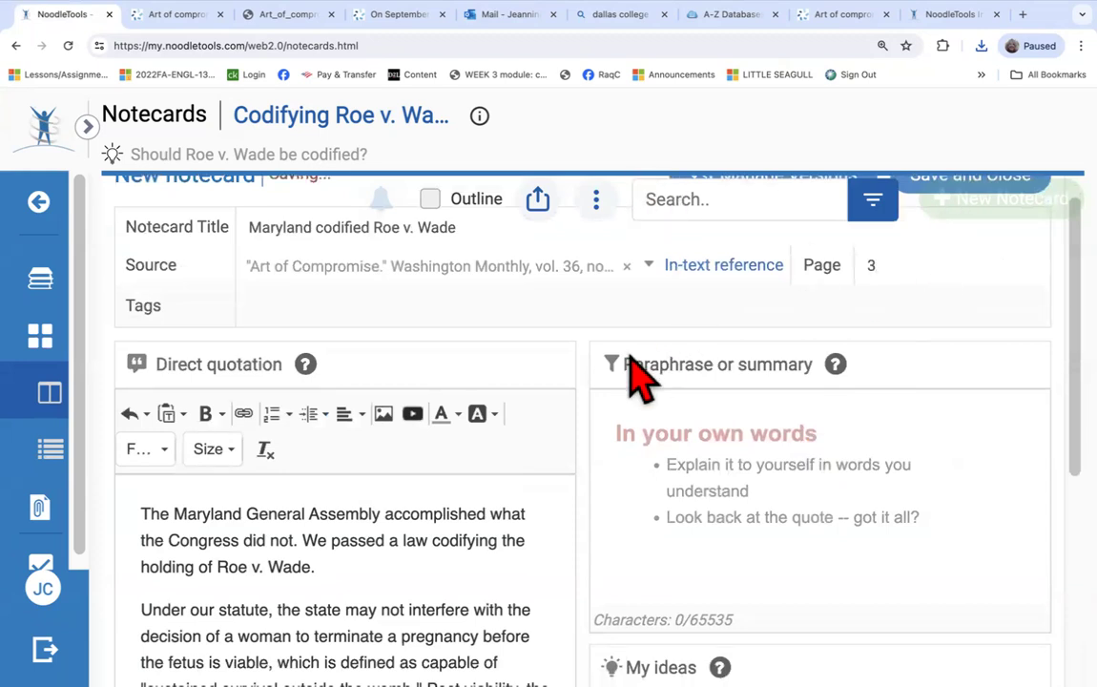
# Review the cited direct quotation alongside the notecard's paraphrase and ideas sections.
pyautogui.scroll(-1, 588, 281)
pyautogui.scroll(-3, 586, 281)
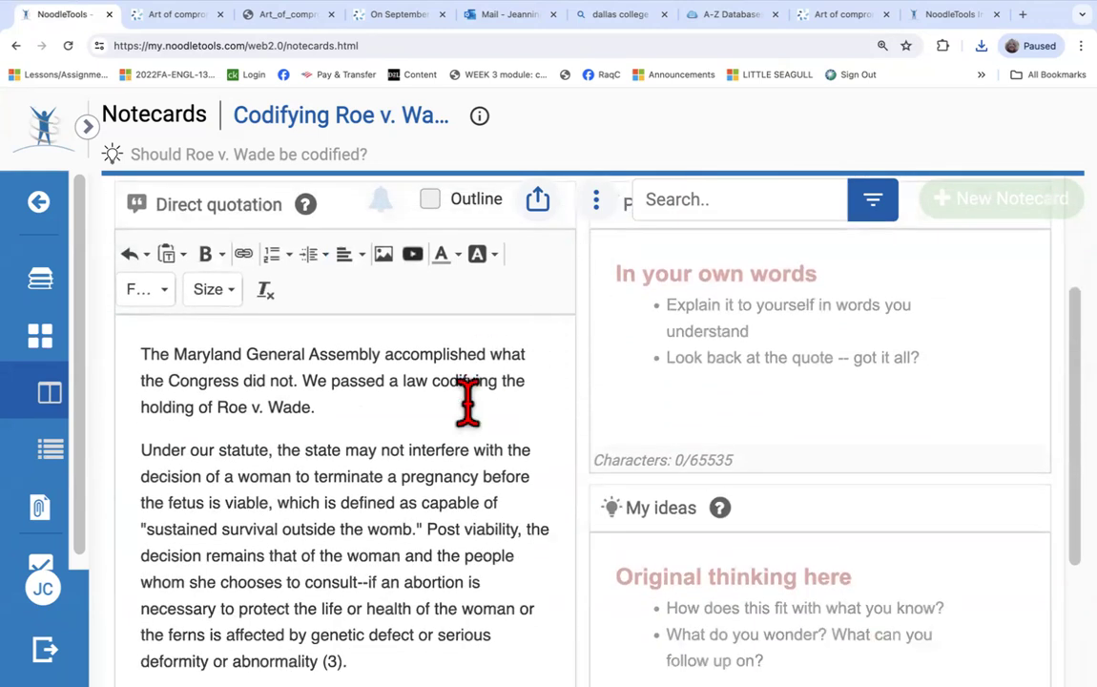
pyautogui.scroll(-3, 421, 449)
pyautogui.scroll(1, 423, 448)
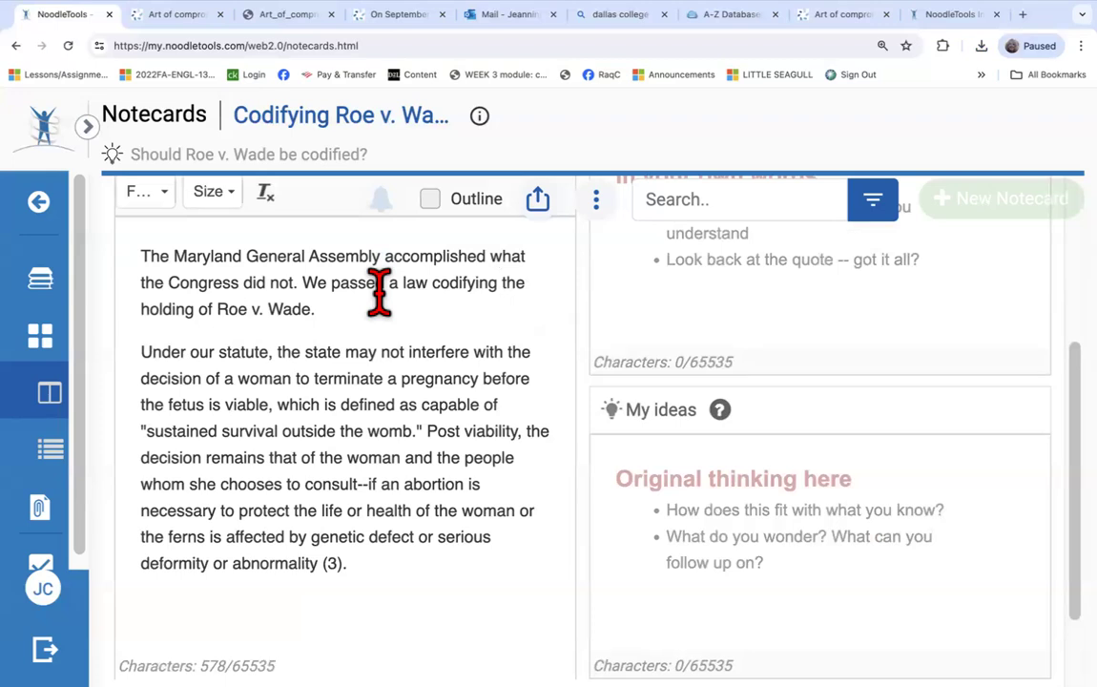
pyautogui.scroll(4, 752, 284)
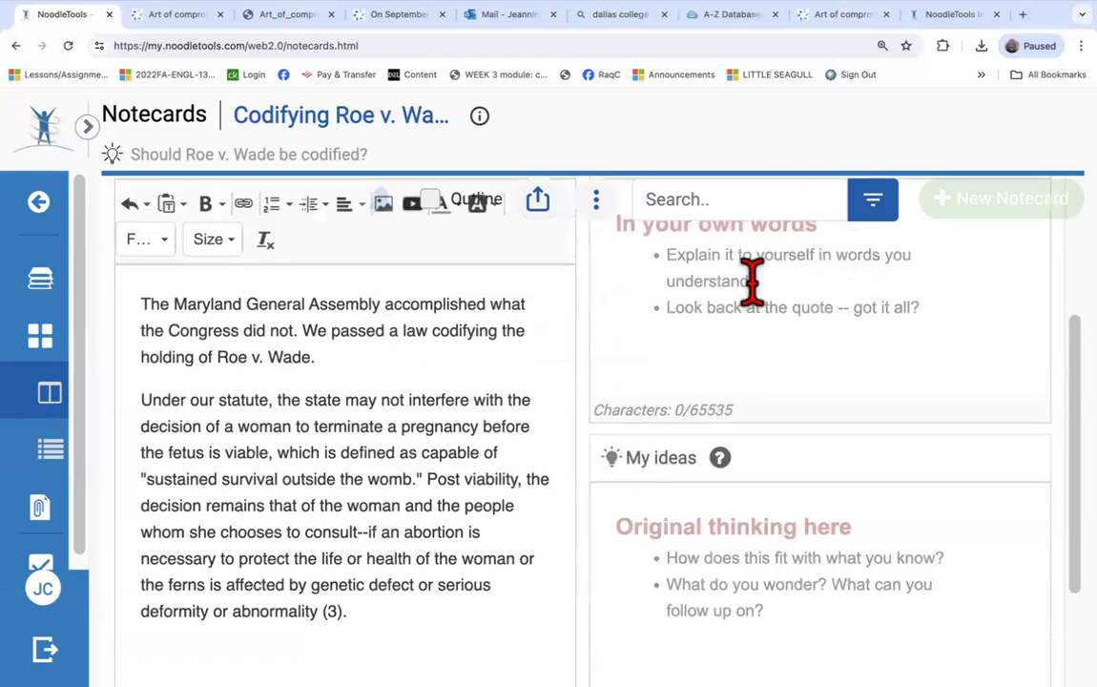
pyautogui.scroll(-2, 706, 372)
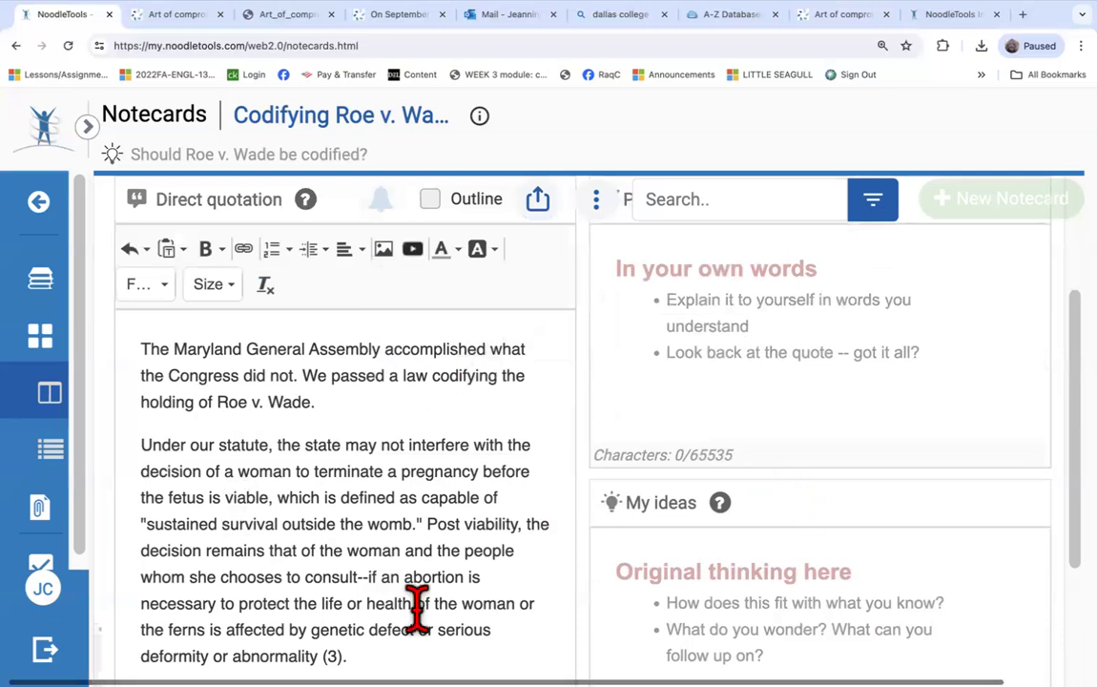
pyautogui.scroll(-1, 353, 609)
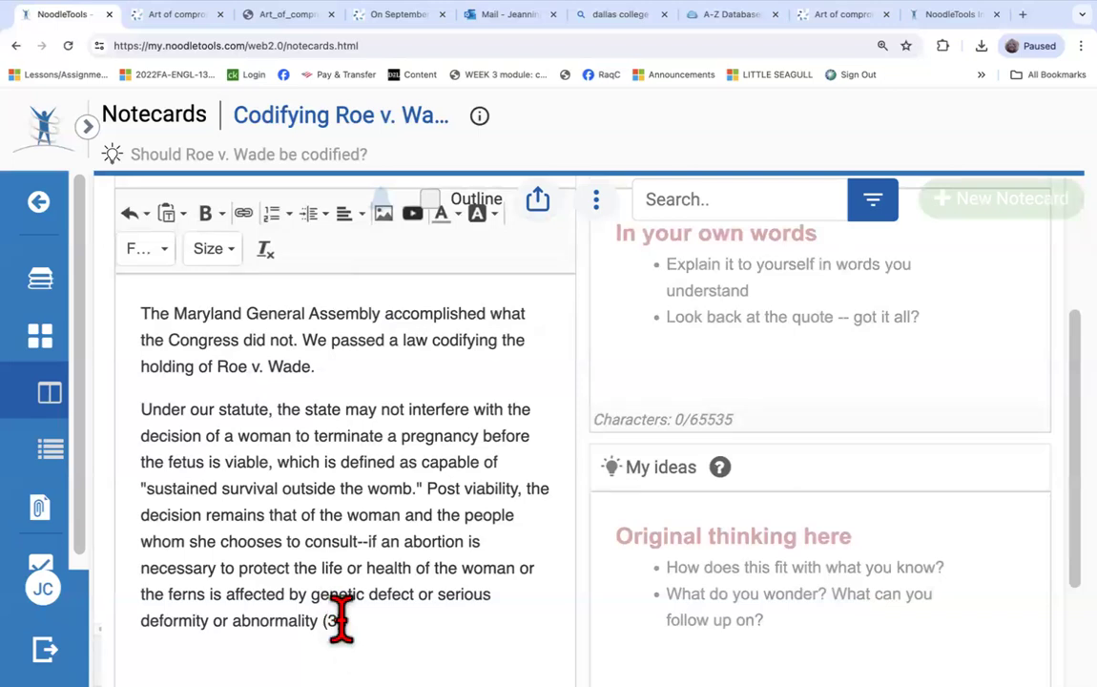
pyautogui.scroll(3, 730, 417)
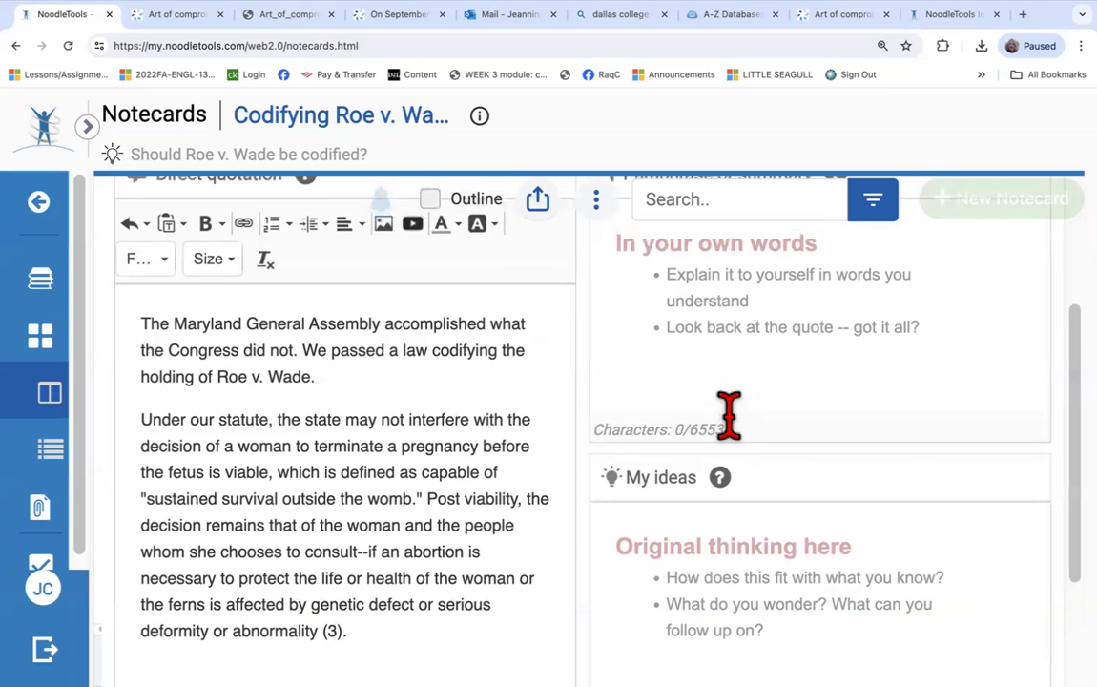
# Examine the whole Maryland notecard, comparing its source and page fields with the parenthetical citation that closes the direct quotation.
pyautogui.scroll(2, 730, 417)
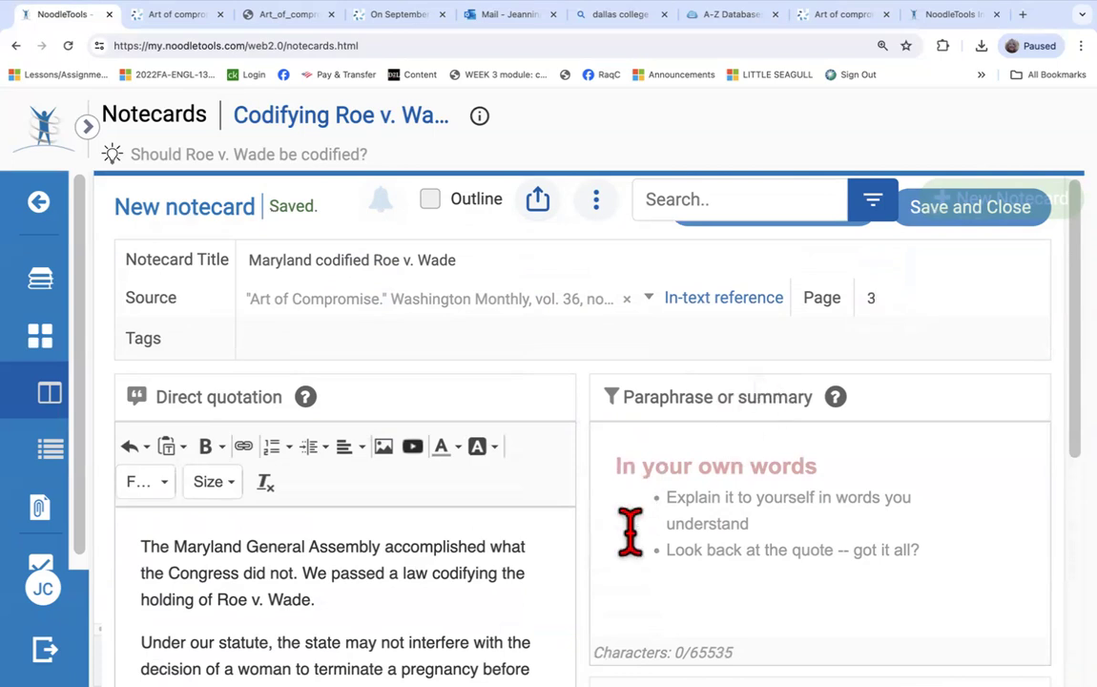
pyautogui.scroll(-1, 622, 493)
pyautogui.scroll(-5, 622, 493)
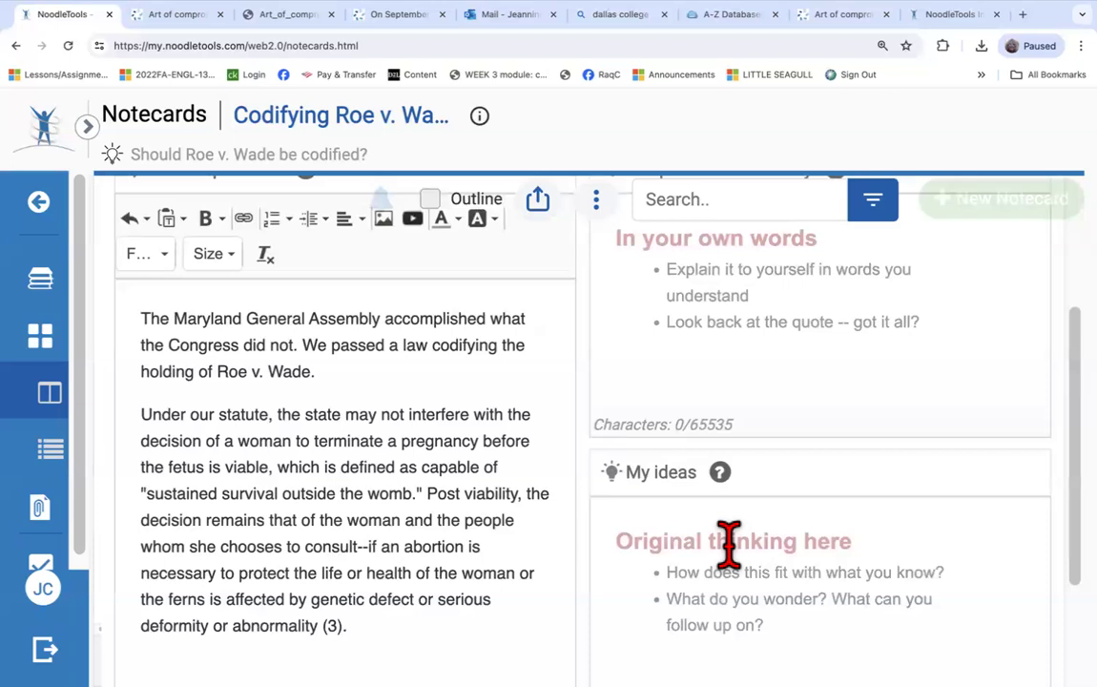
pyautogui.scroll(3, 729, 546)
pyautogui.scroll(-2, 729, 546)
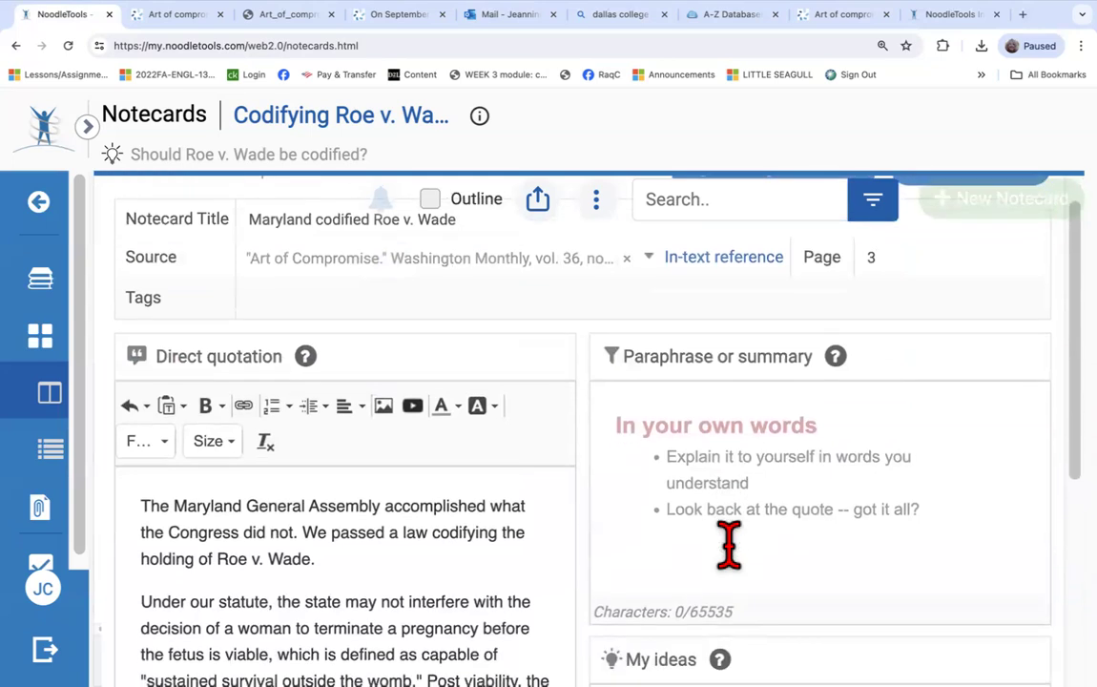
pyautogui.scroll(-3, 729, 546)
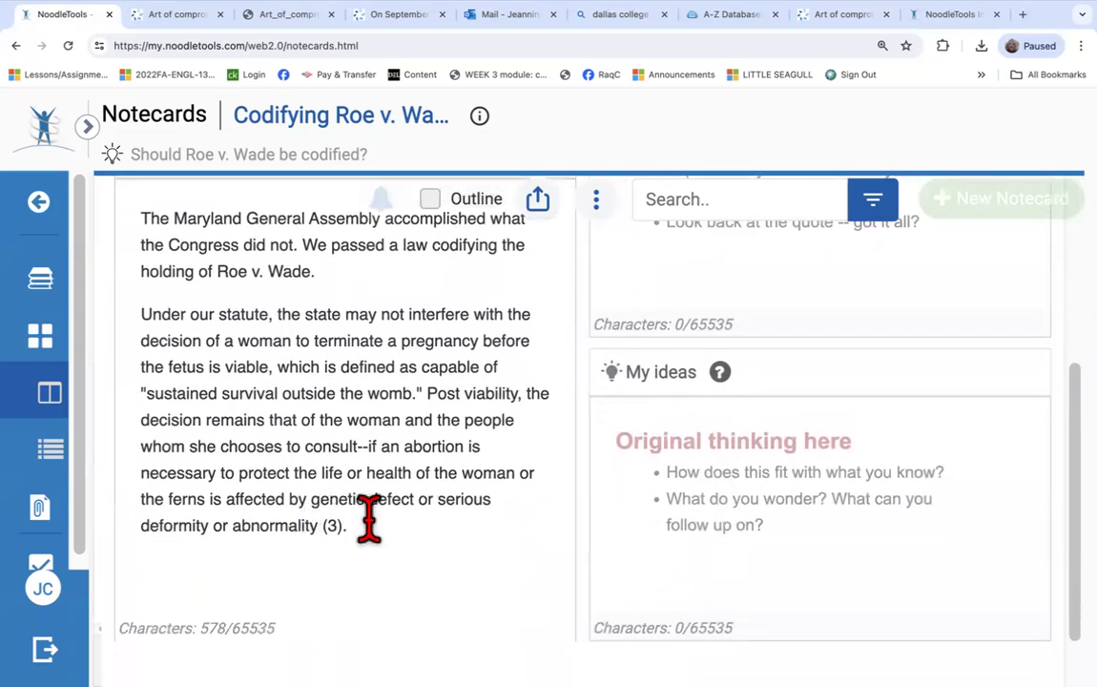
pyautogui.click(325, 525)
pyautogui.scroll(1, 490, 508)
pyautogui.scroll(-1, 490, 508)
pyautogui.scroll(1, 490, 508)
pyautogui.scroll(4, 491, 507)
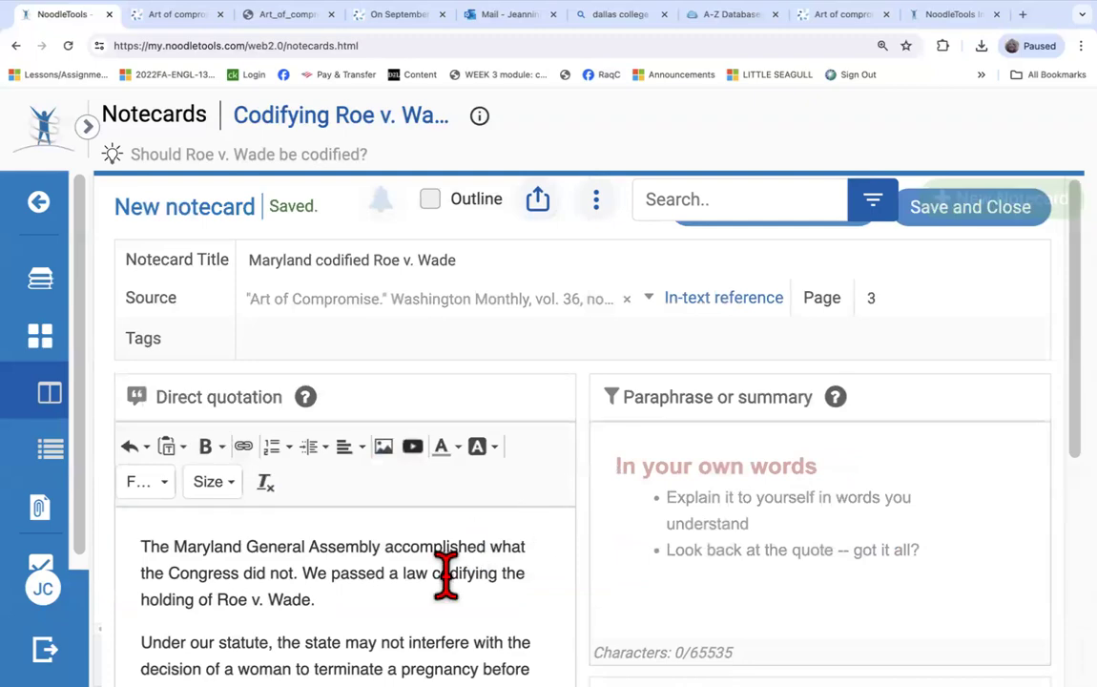
pyautogui.scroll(-1, 444, 570)
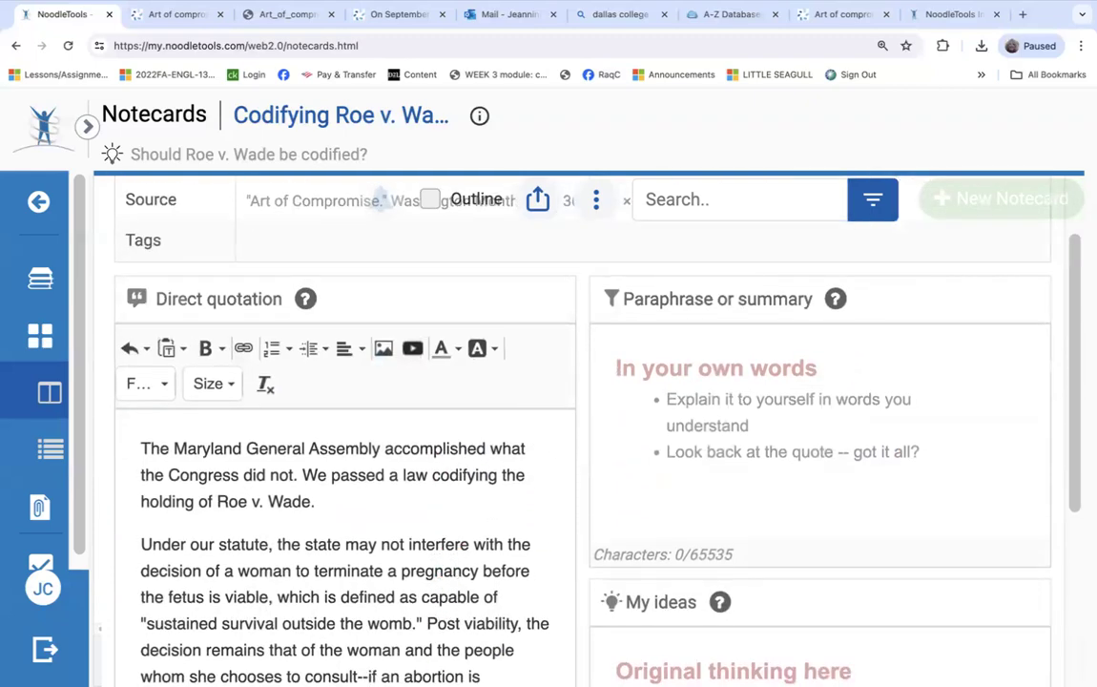